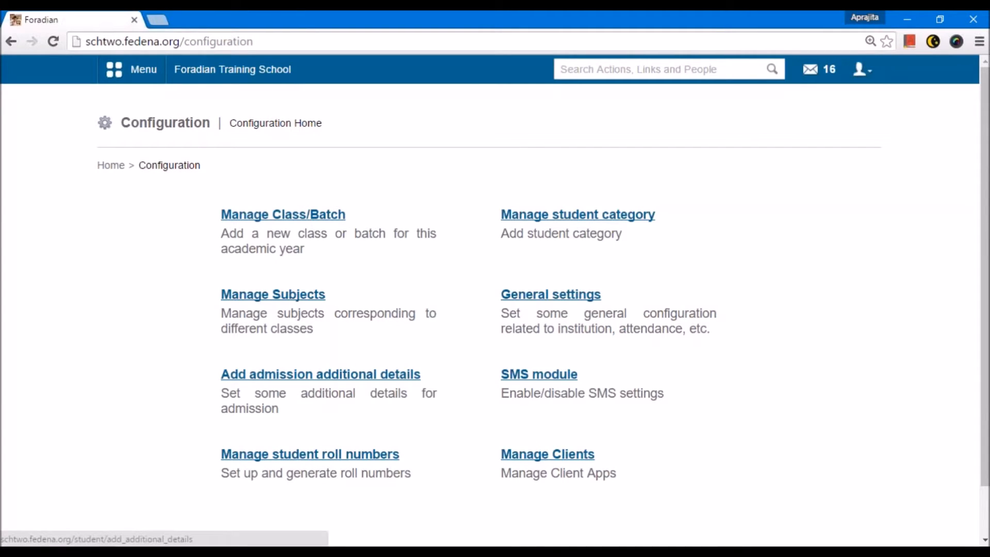
Step: Open the Student Admission form from the academic student options
click(135, 77)
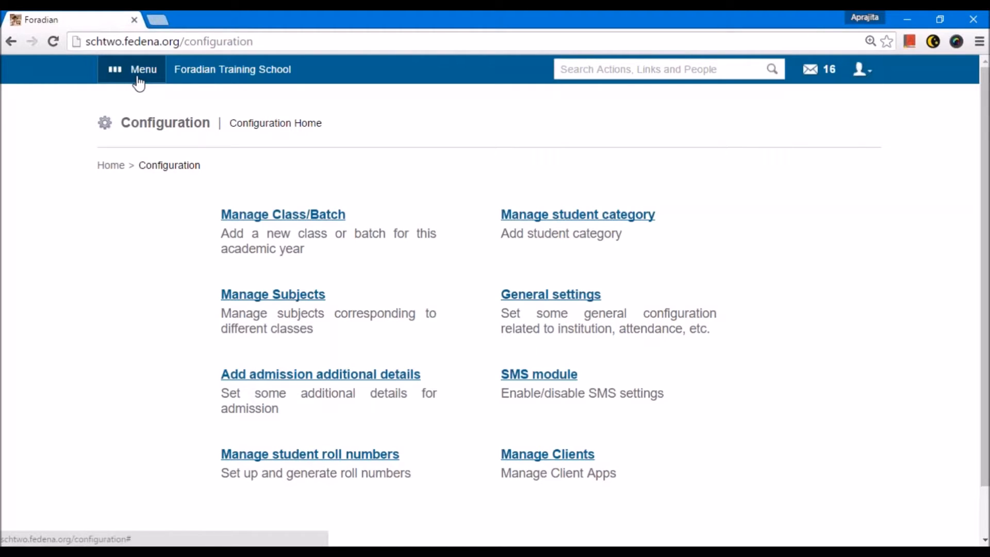
click(232, 111)
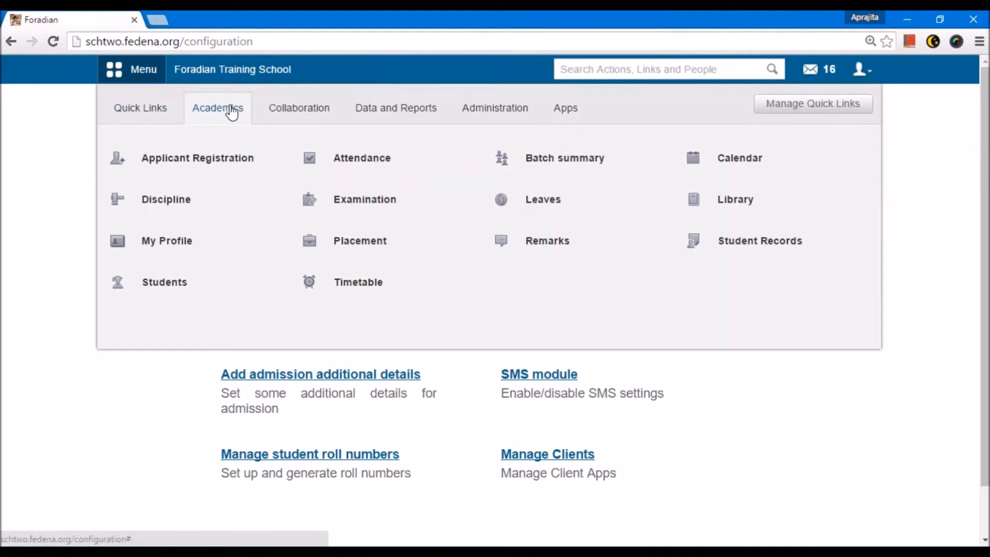
mouse_move(190, 292)
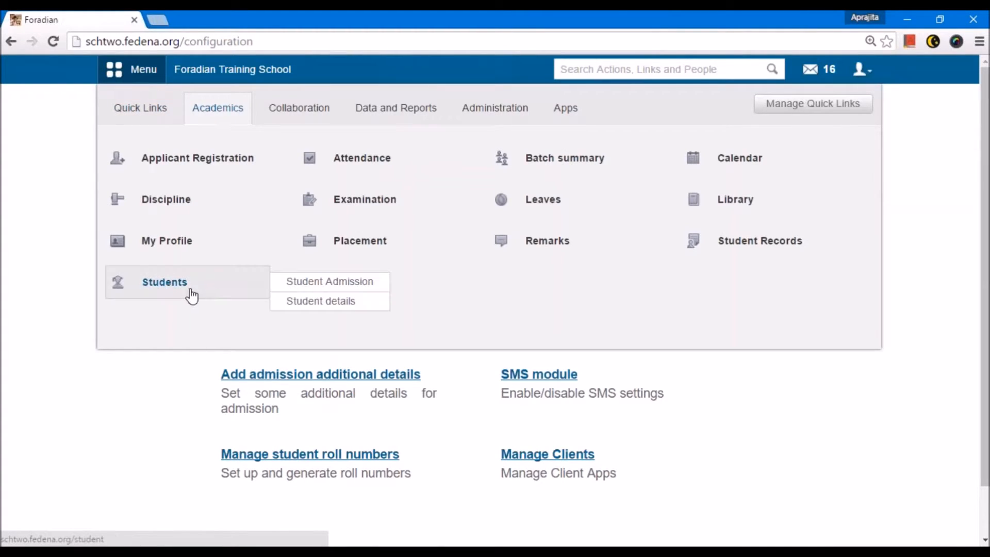
click(298, 287)
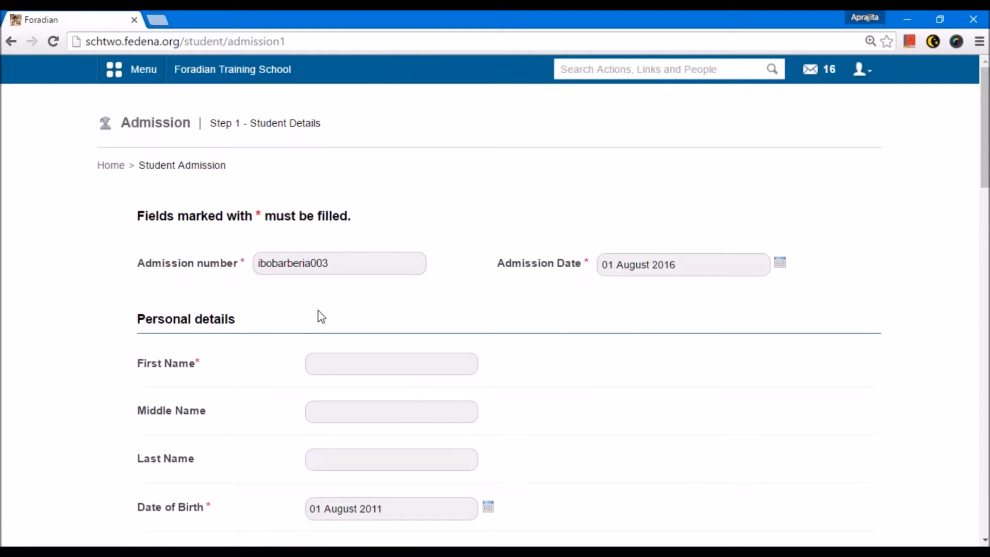
Step: Review the admission form's personal, contact, class and batch, settings and photo upload fields
scroll(320, 316, down, 2)
scroll(326, 315, down, 3)
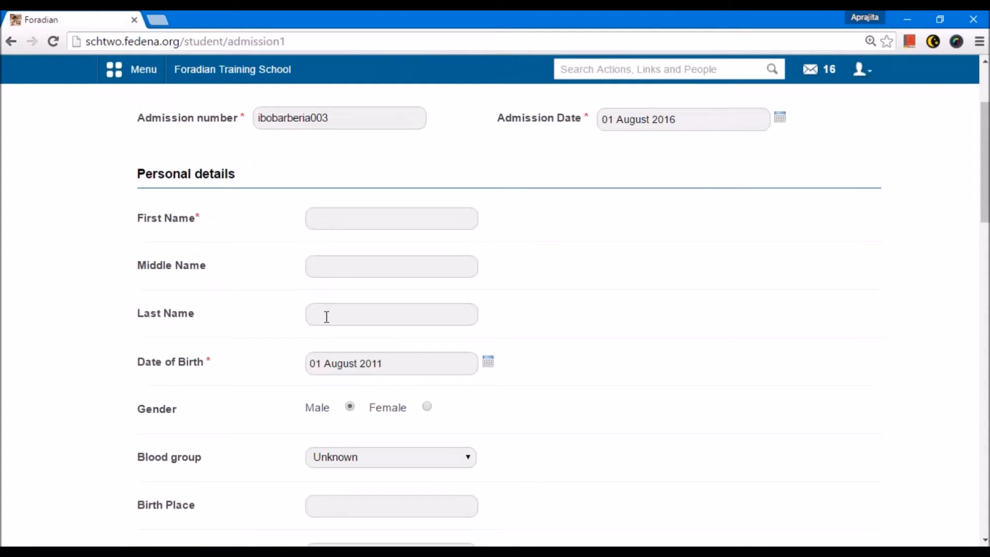
scroll(328, 312, down, 4)
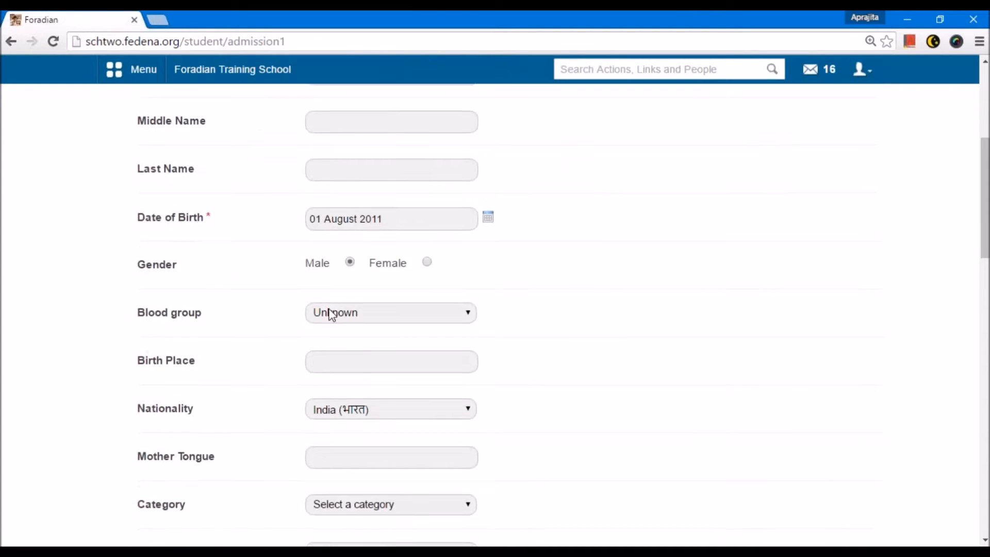
scroll(329, 308, down, 5)
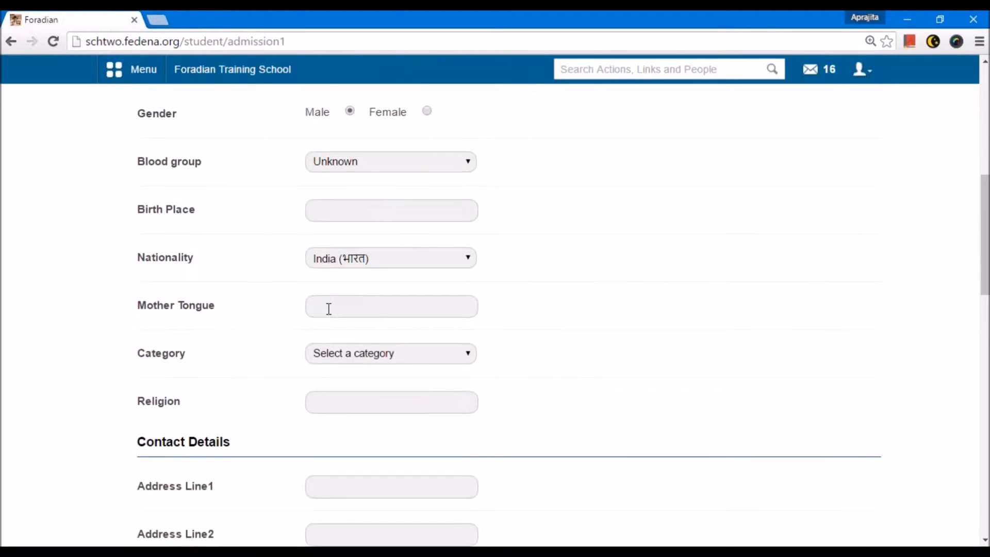
scroll(494, 312, down, 9)
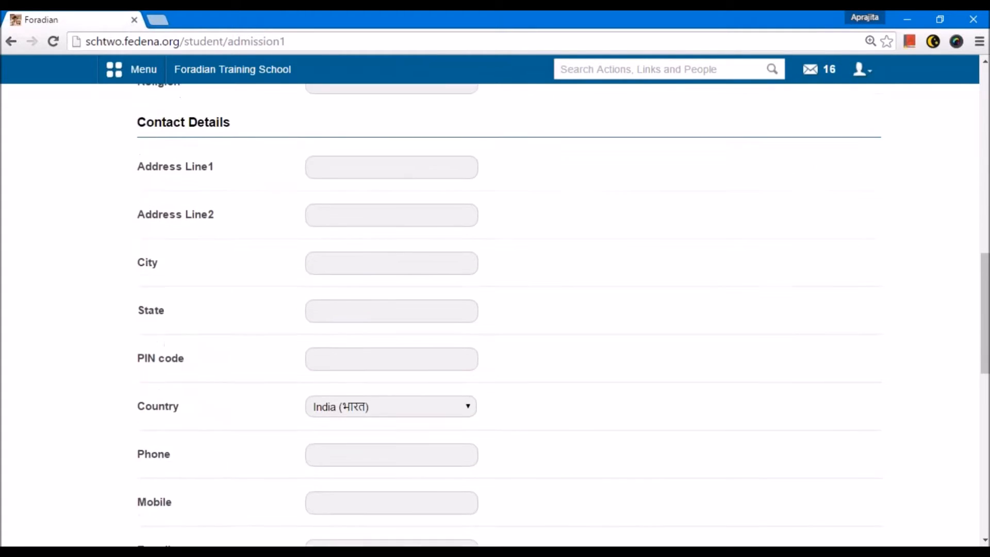
scroll(325, 310, down, 6)
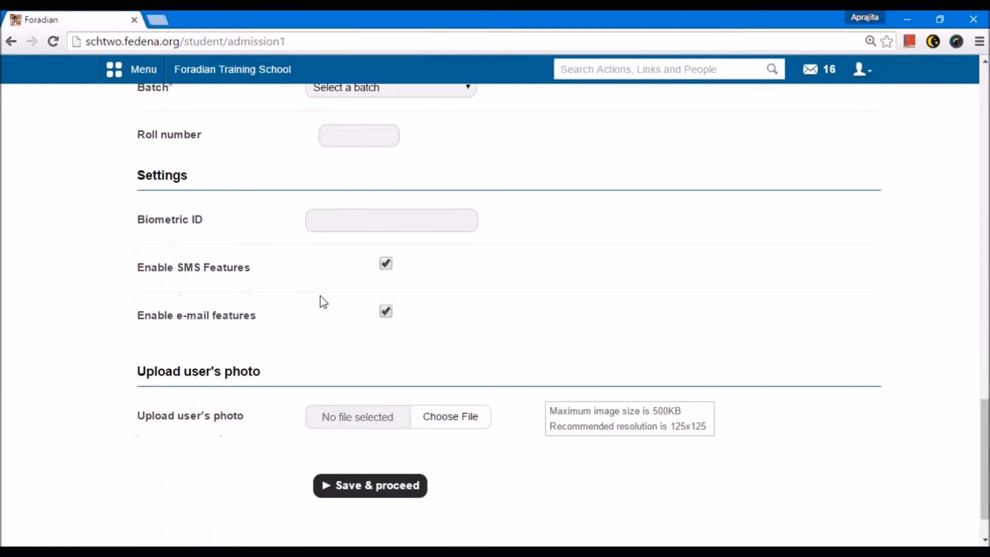
scroll(324, 307, up, 3)
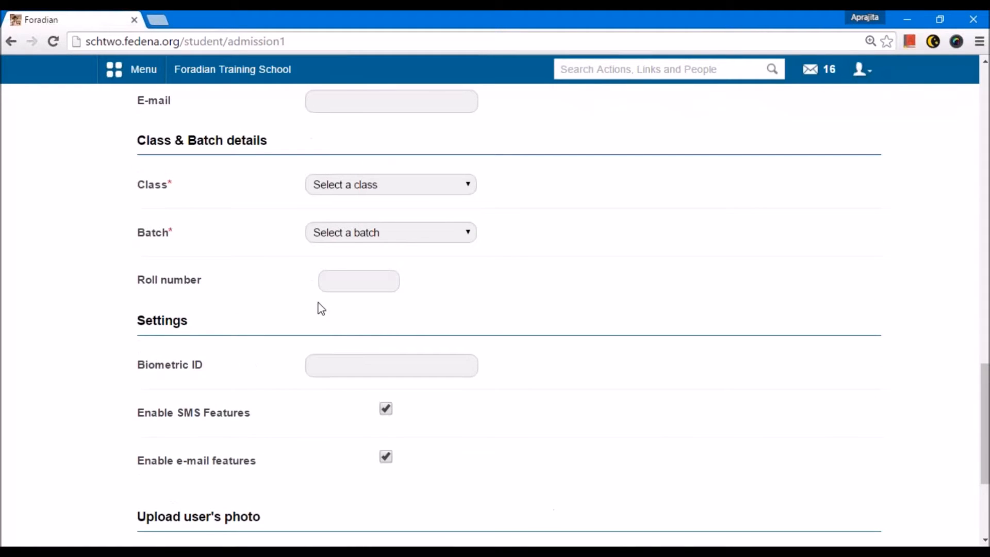
scroll(320, 303, up, 3)
scroll(317, 301, up, 4)
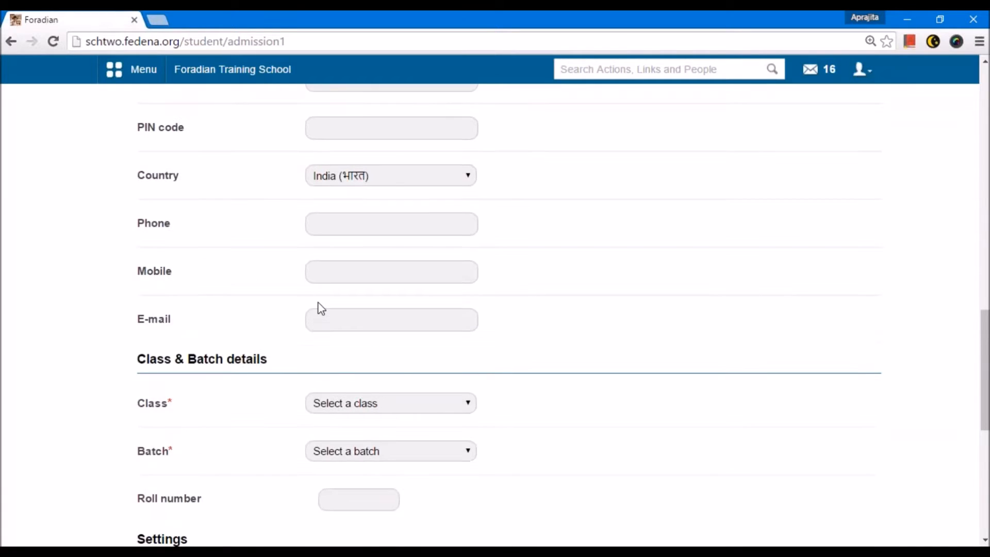
scroll(318, 300, up, 10)
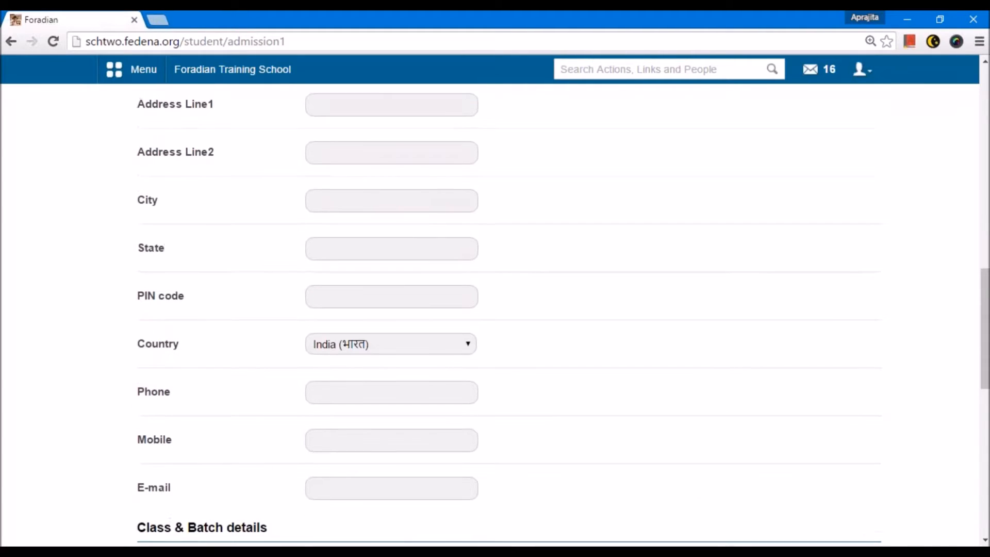
scroll(315, 303, up, 9)
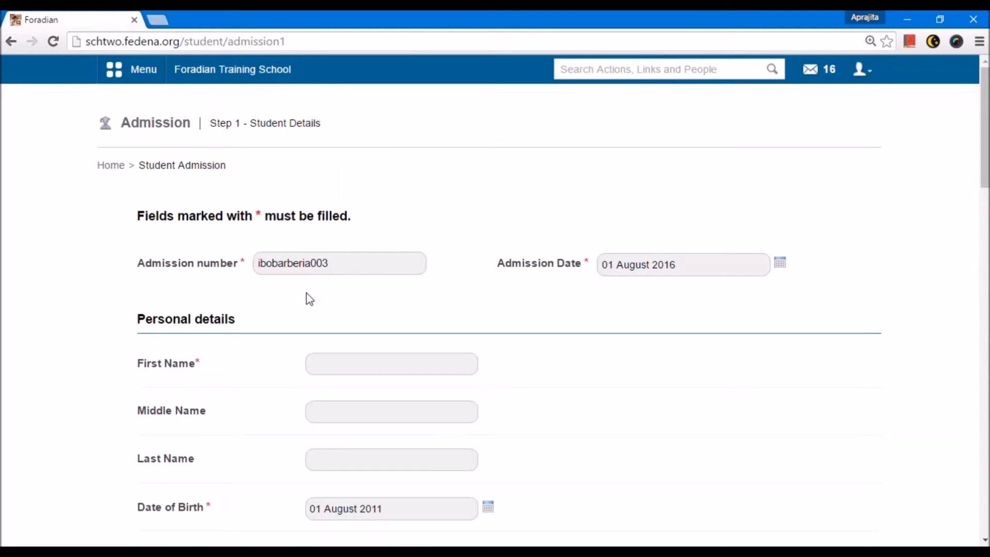
Step: Open the page for adding admission additional details from the administration settings
click(132, 69)
click(455, 106)
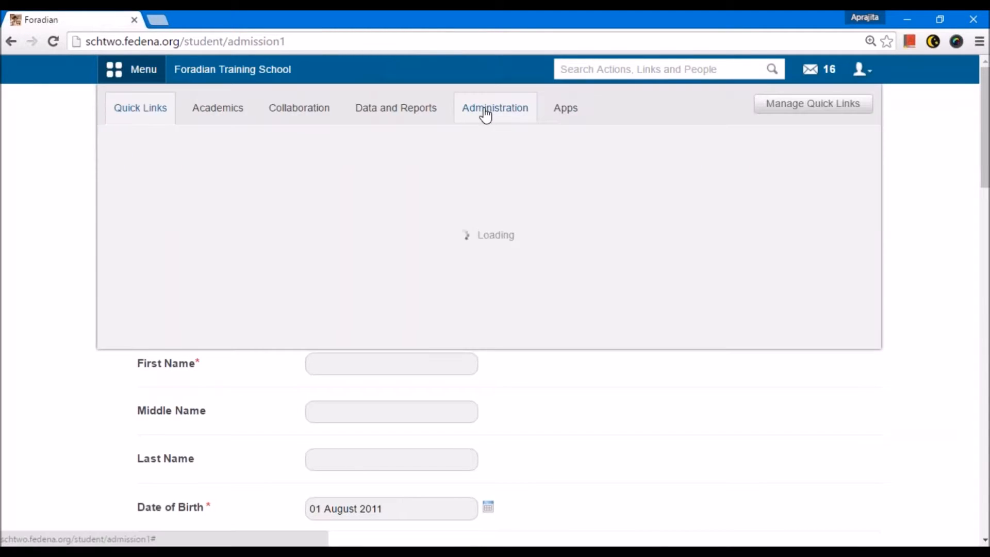
mouse_move(387, 193)
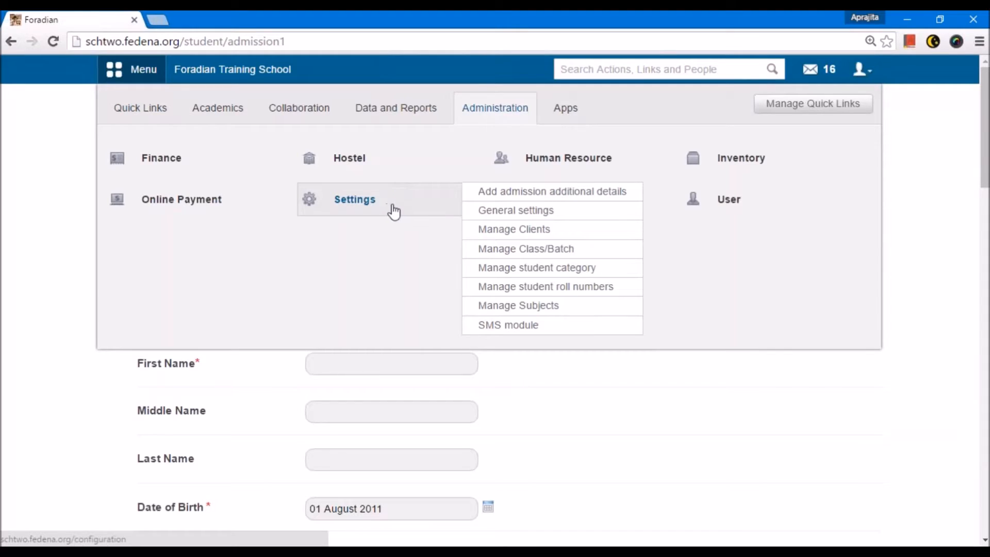
click(504, 196)
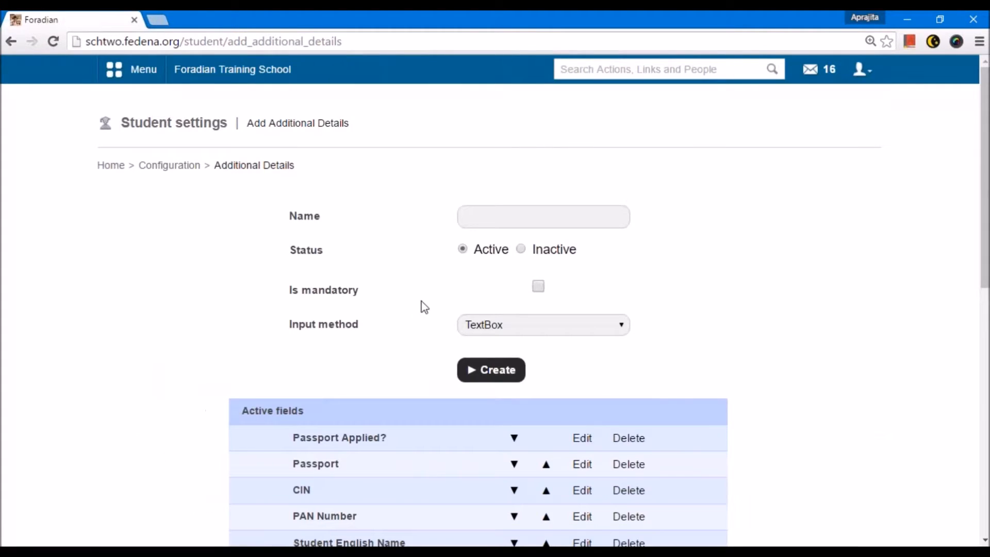
Step: Fill in a new additional detail named Height, make it mandatory, and keep TextBox as its input method
click(503, 216)
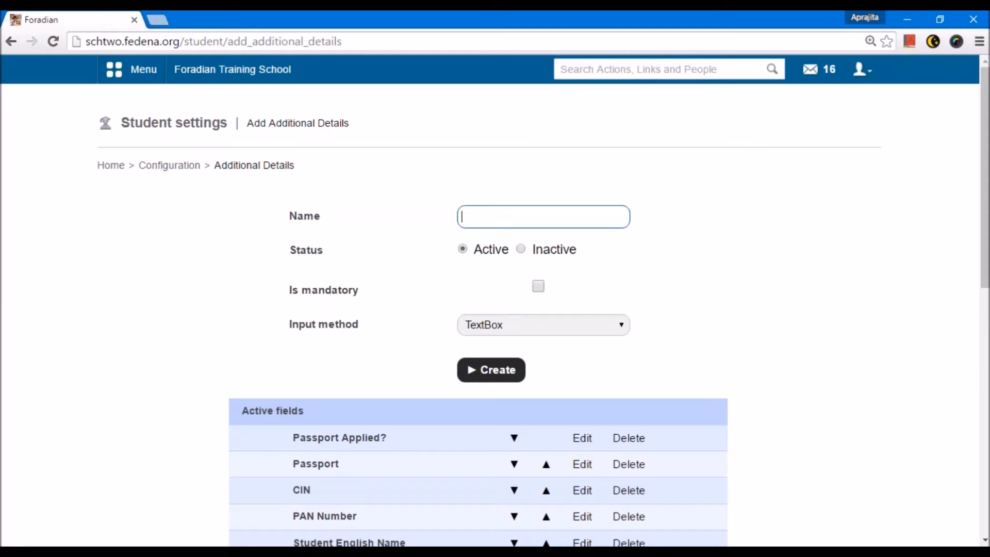
text(Height)
click(538, 287)
click(524, 332)
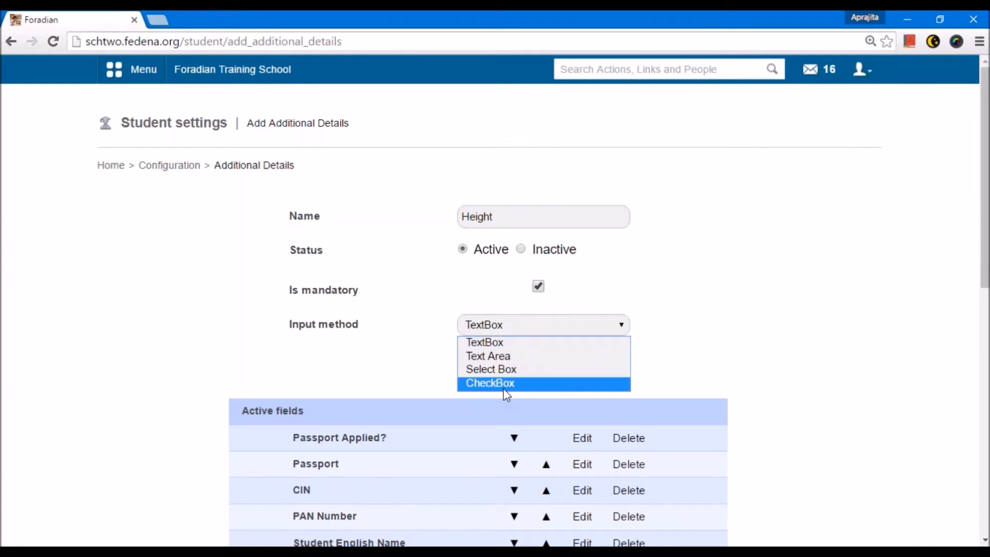
click(478, 343)
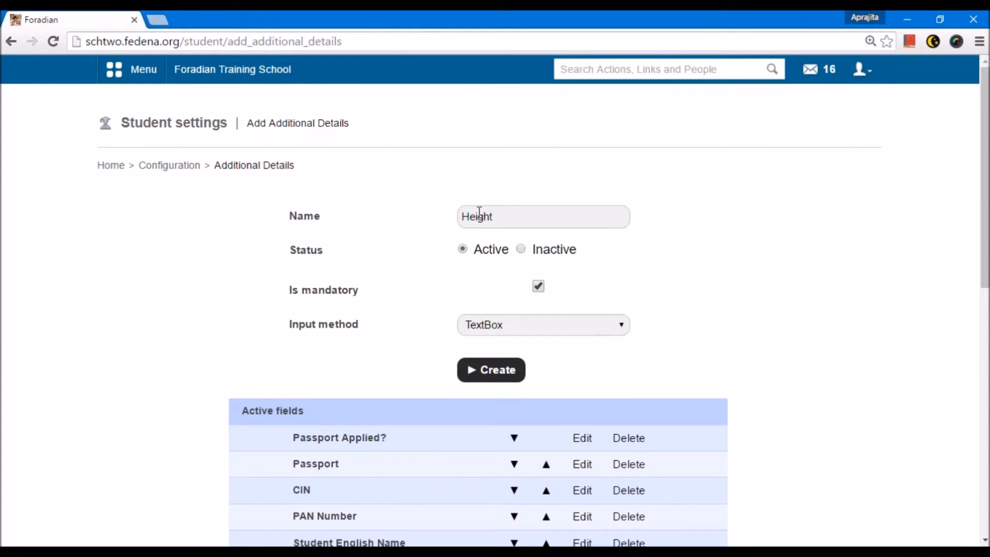
Step: Examine the list of active additional detail fields below the new field form
scroll(441, 287, down, 1)
scroll(441, 287, down, 5)
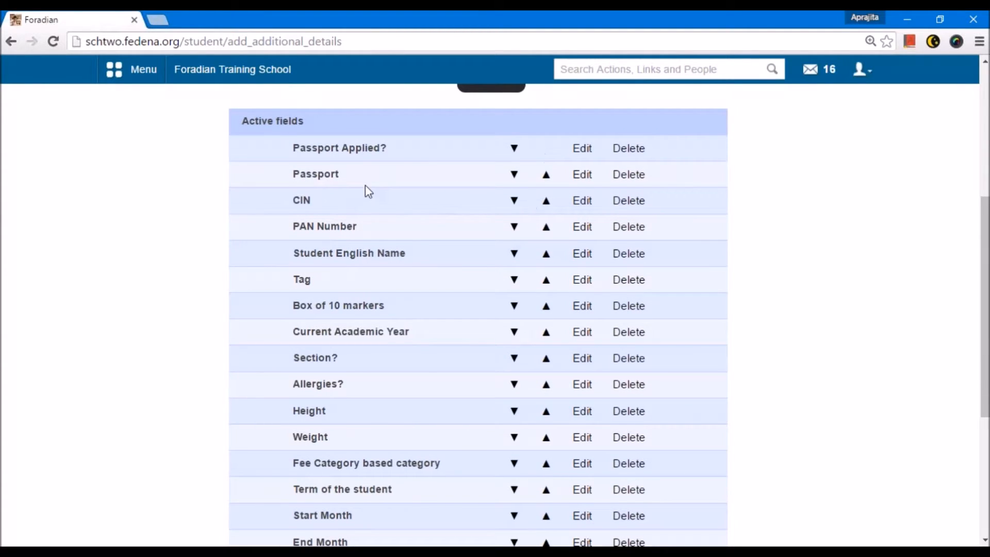
scroll(443, 407, down, 3)
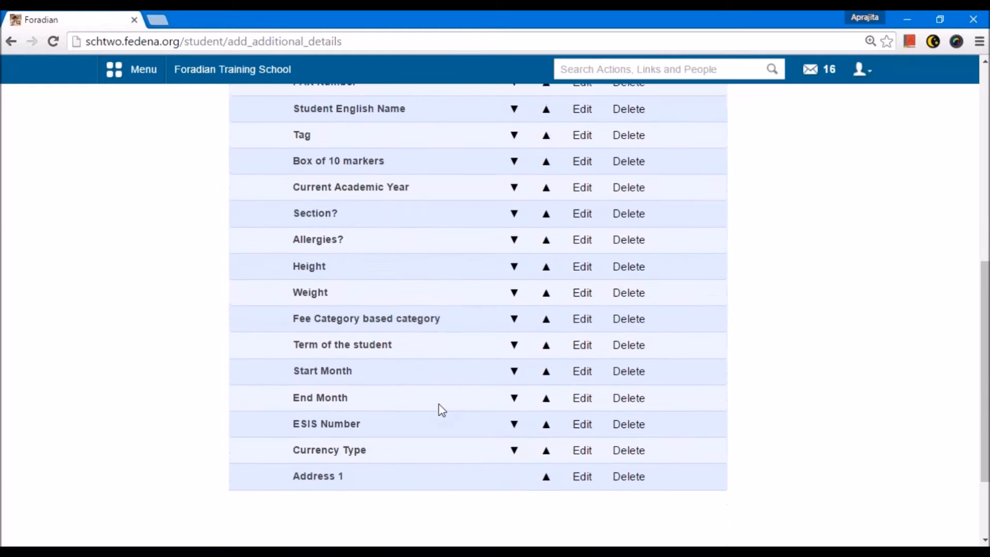
scroll(441, 410, up, 4)
scroll(442, 408, up, 4)
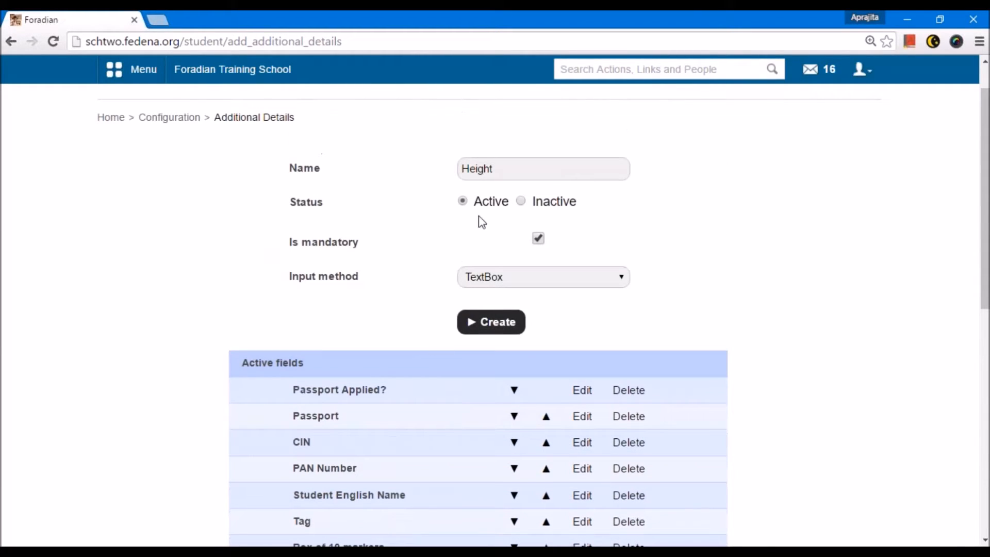
scroll(400, 330, down, 5)
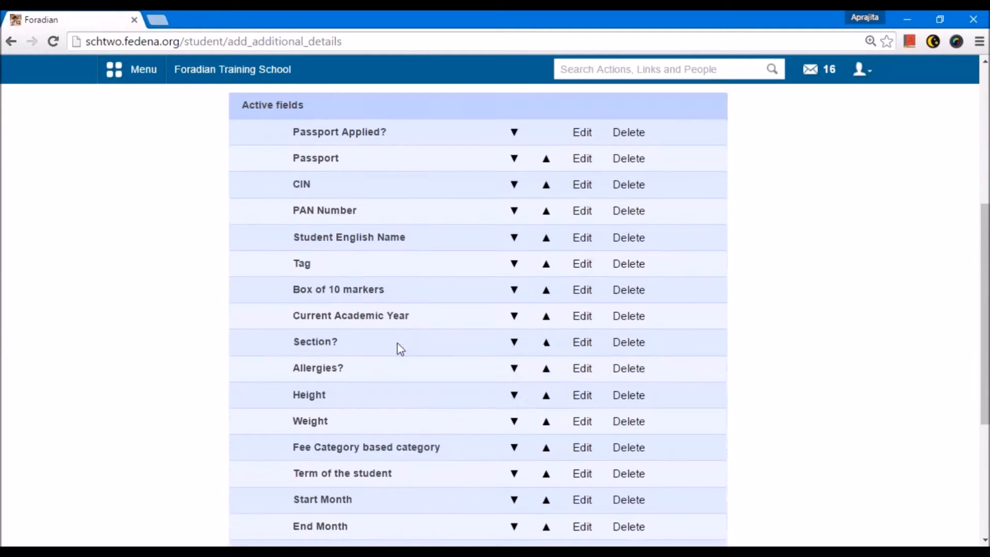
scroll(397, 340, down, 2)
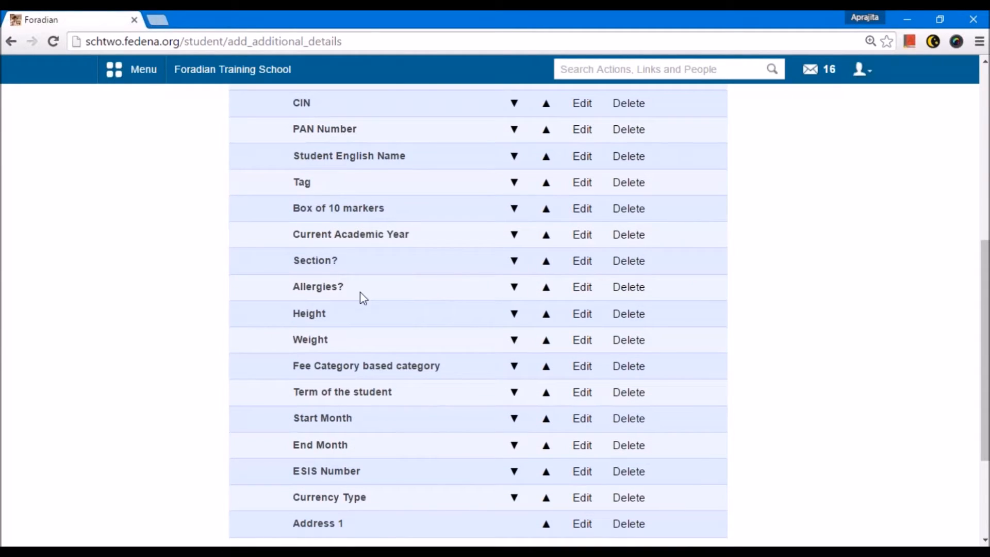
scroll(229, 294, up, 6)
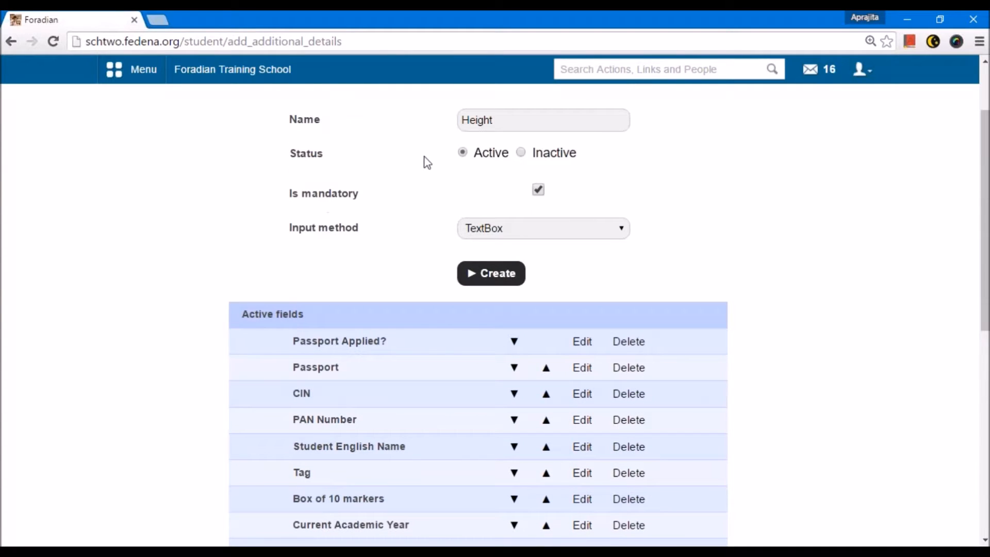
scroll(453, 157, up, 1)
Step: Open the Allergies? field for editing and view its available input methods
scroll(464, 207, down, 5)
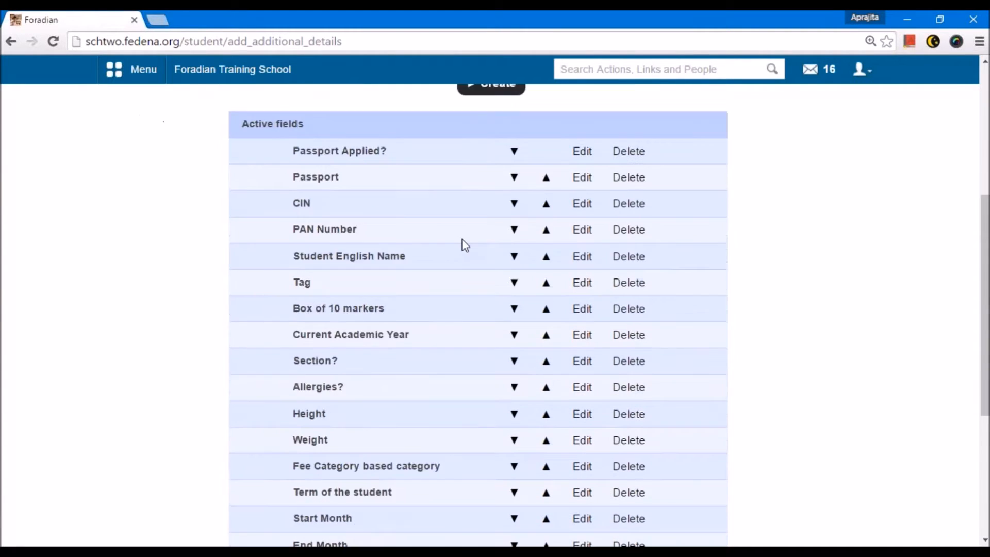
scroll(462, 241, down, 2)
click(582, 286)
scroll(412, 281, up, 6)
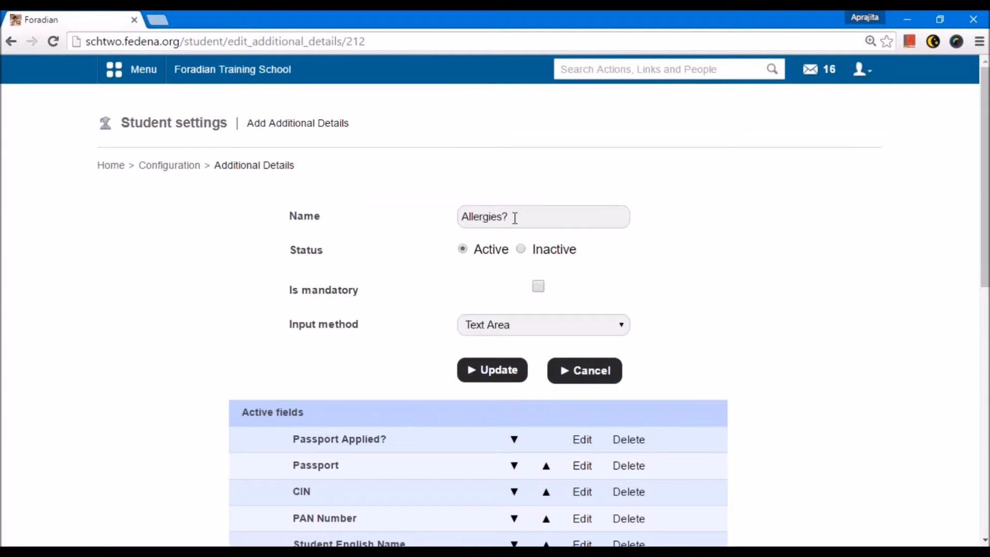
click(491, 328)
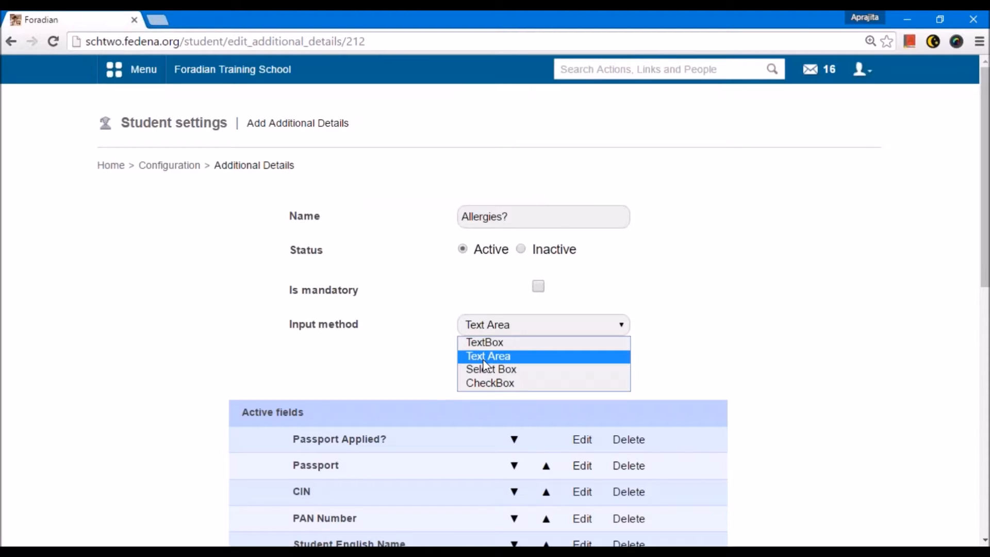
click(387, 344)
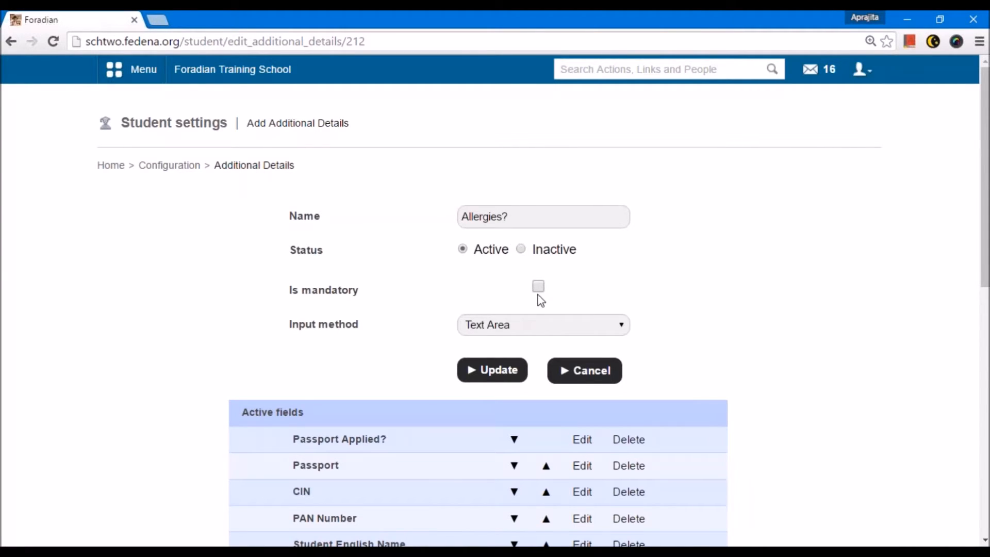
scroll(536, 294, down, 6)
scroll(462, 342, down, 2)
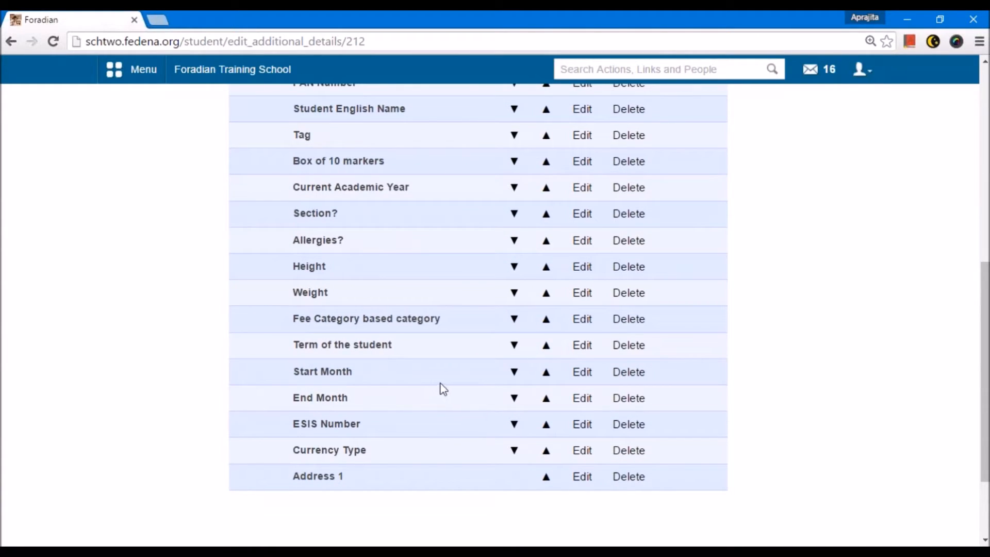
scroll(415, 365, up, 4)
scroll(354, 292, down, 2)
Step: Return to the Configuration page and open the student category management page
scroll(375, 343, up, 6)
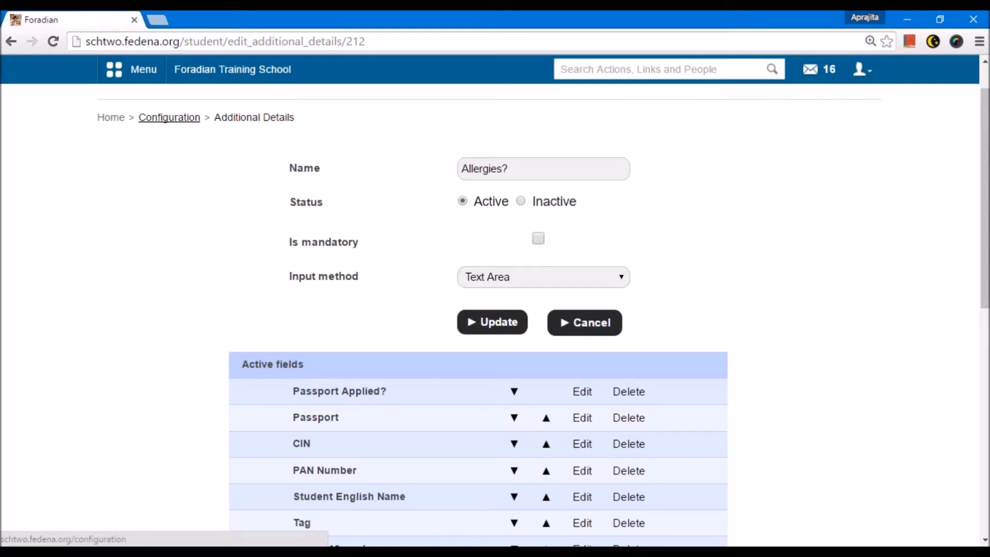
click(169, 118)
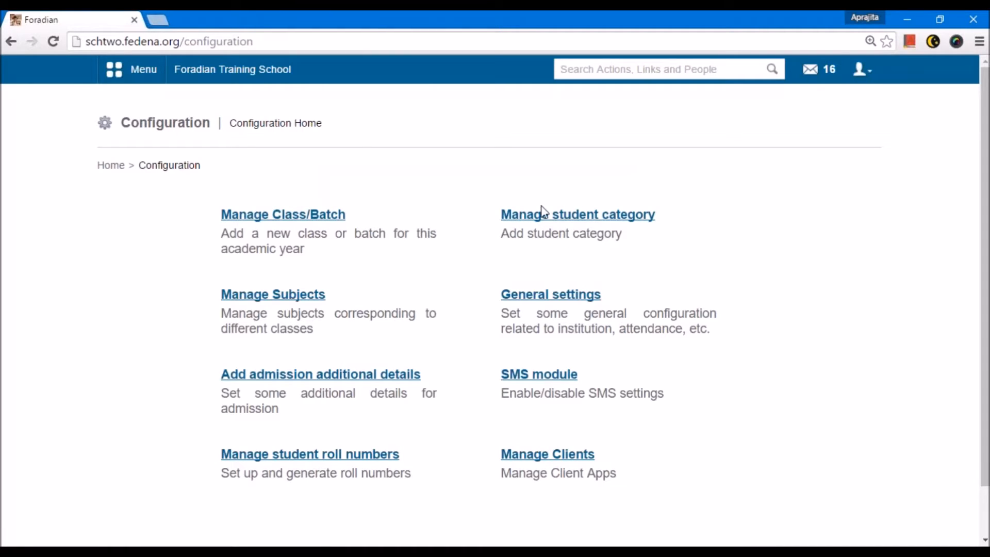
click(524, 216)
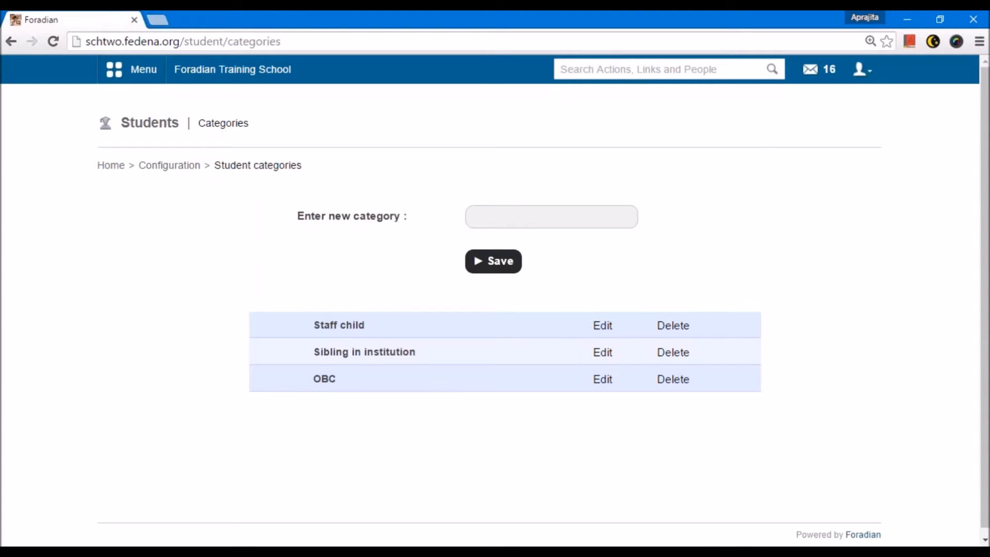
Step: Add a new student category named Scholarships and save it
click(491, 221)
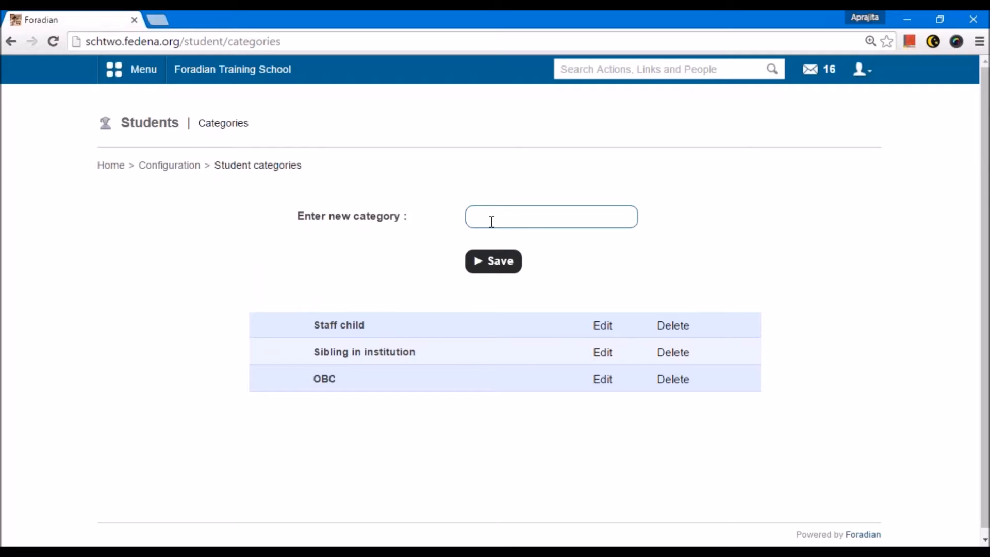
text(Scholars)
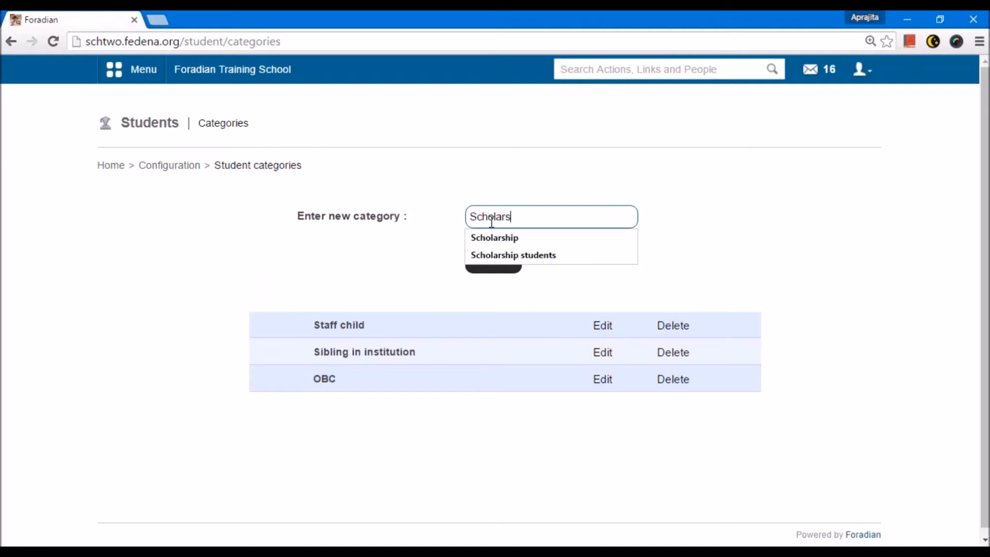
text(hips)
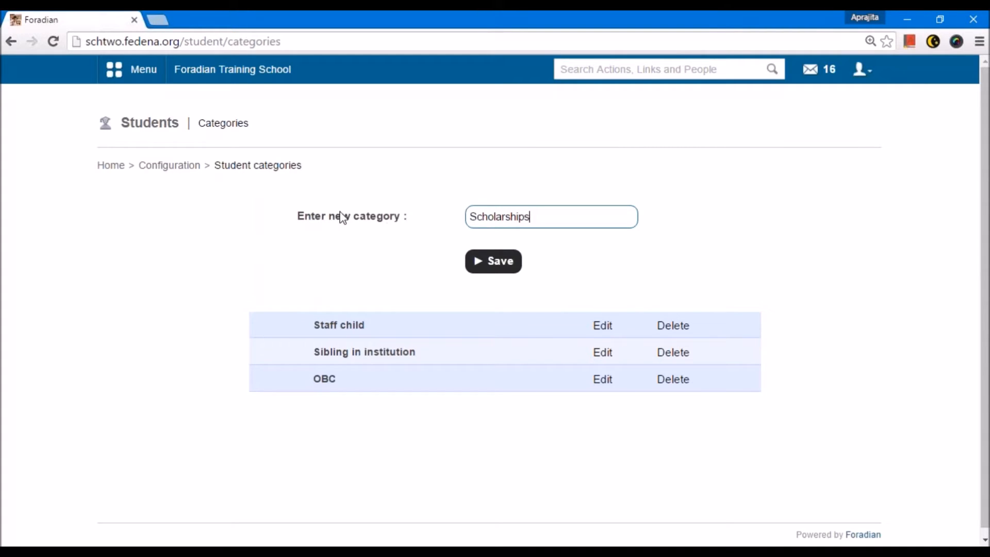
click(491, 260)
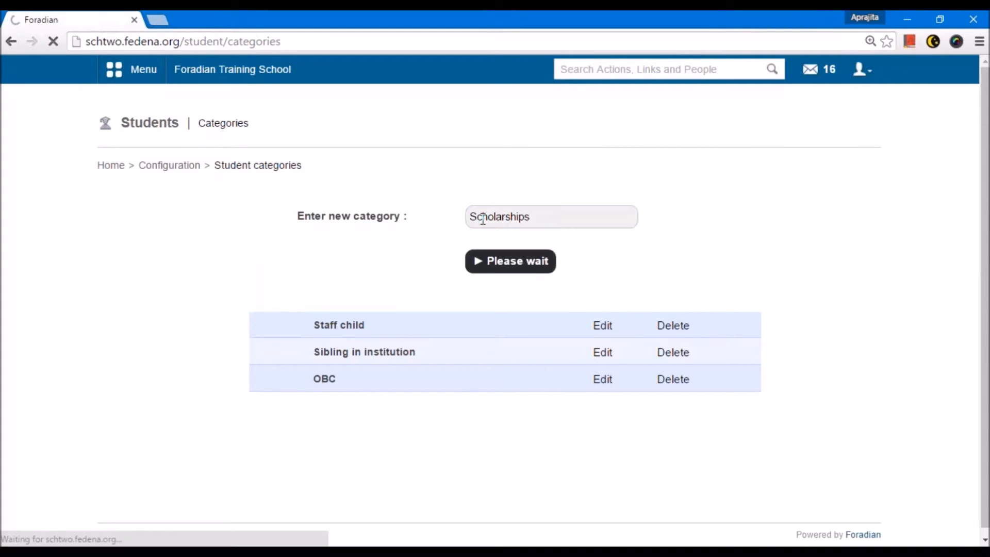
Step: Add another student category named Non-Scholarships and save it
click(478, 255)
text(Non-Scholarships)
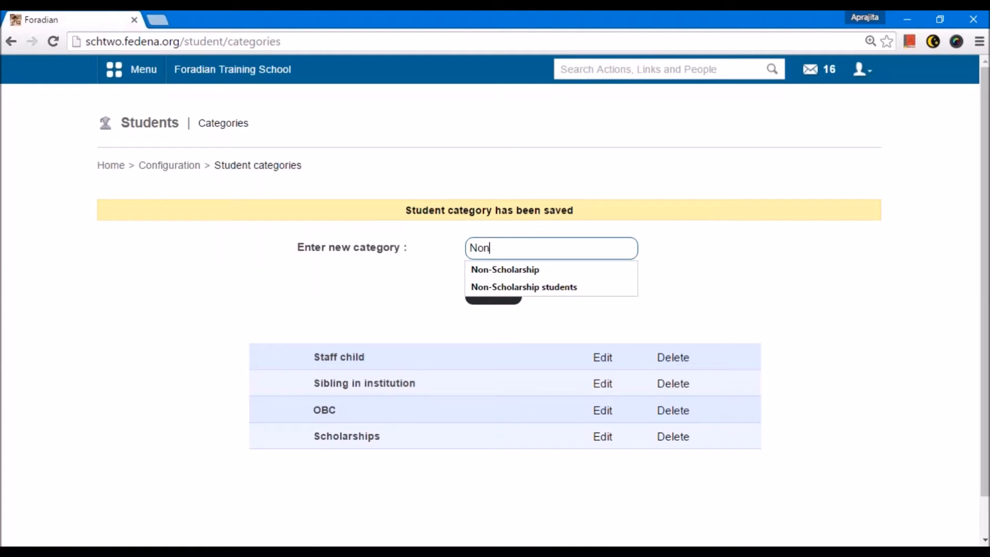
key(Return)
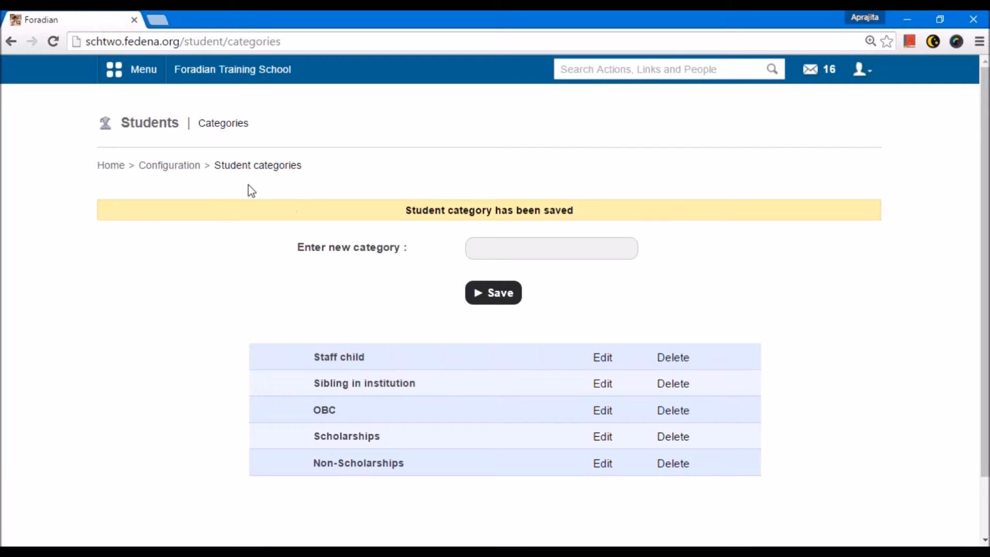
drag(353, 250, 404, 256)
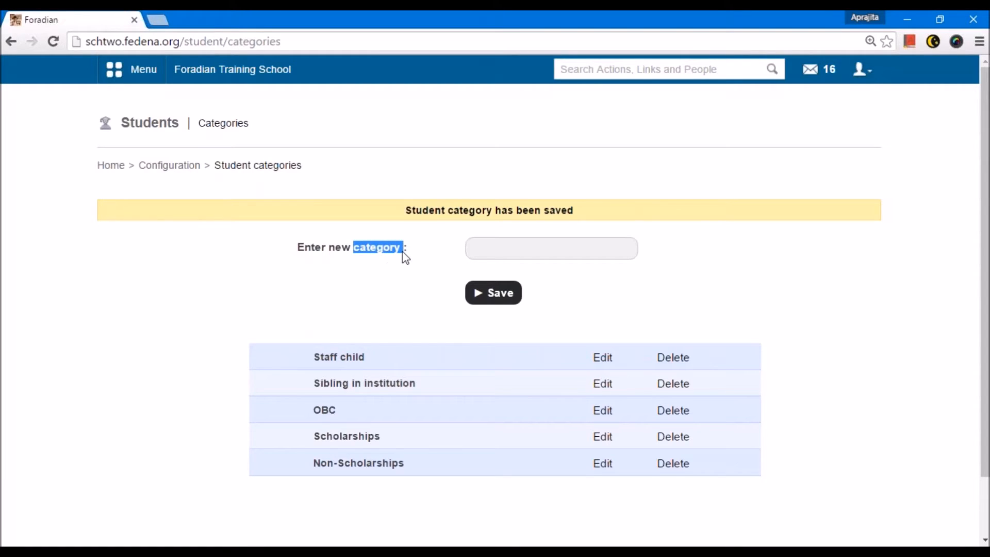
click(391, 301)
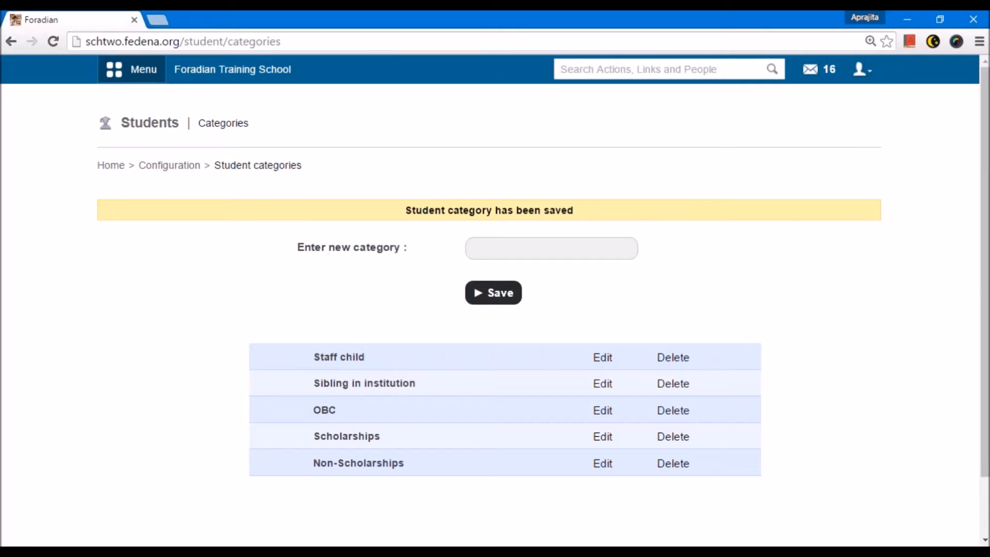
Step: Open the student admission form from the Academics area's Students section
click(135, 78)
click(219, 116)
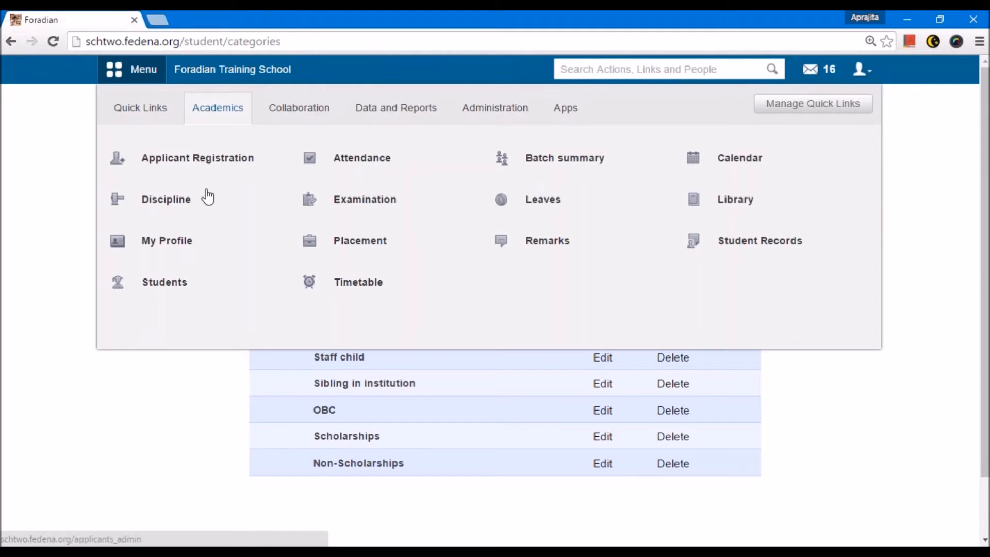
mouse_move(199, 292)
click(287, 284)
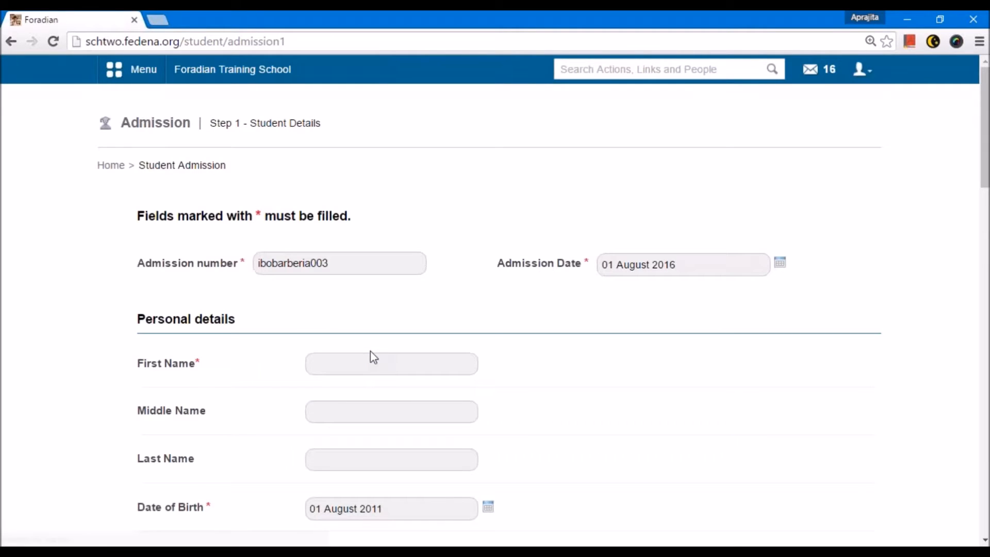
Step: View the options available for the Category field in the admission form's personal details
scroll(372, 357, down, 3)
scroll(373, 359, down, 4)
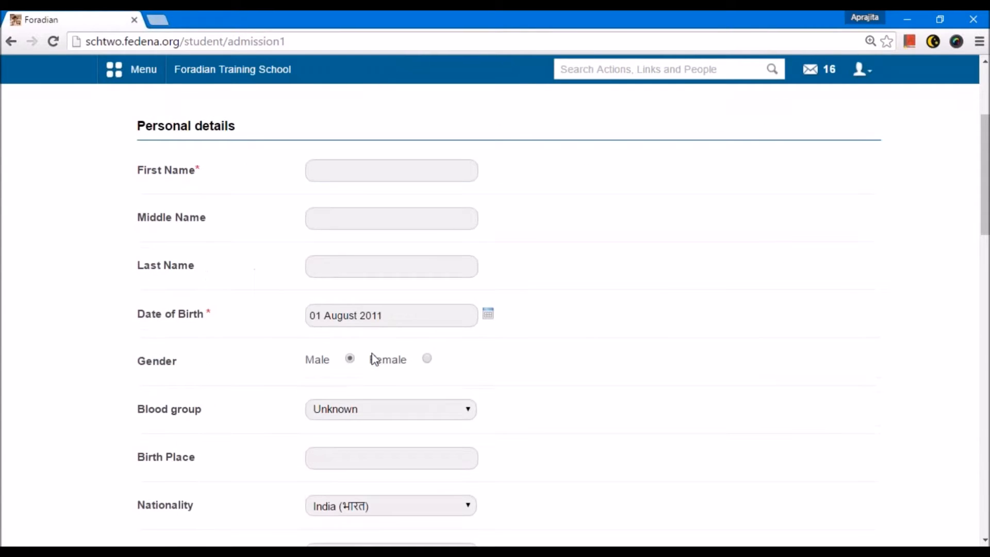
scroll(373, 359, down, 3)
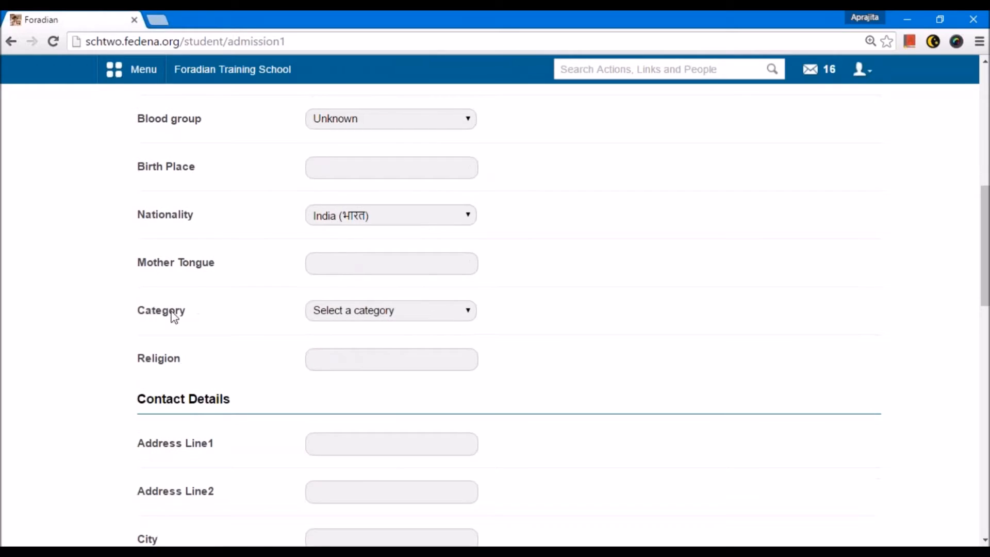
drag(138, 312, 187, 315)
click(335, 312)
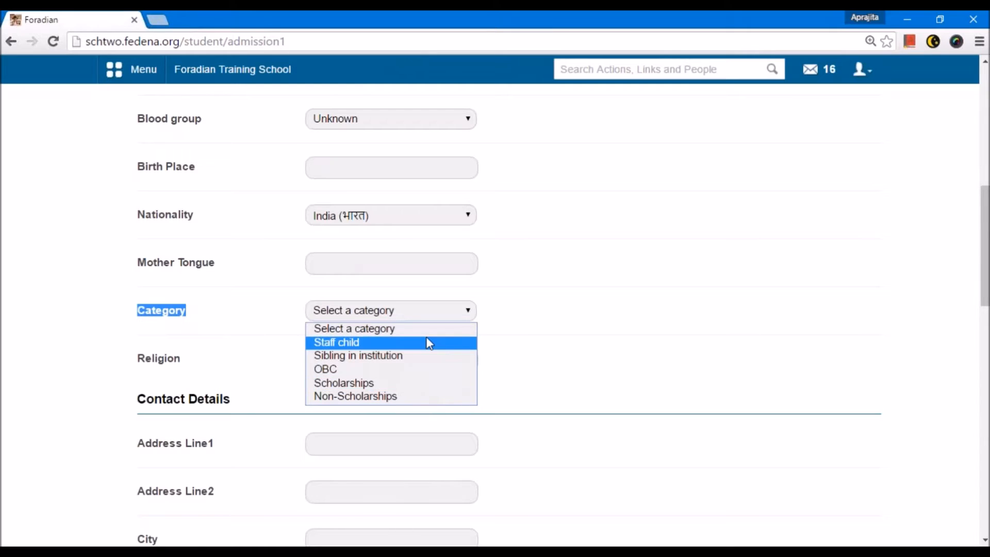
click(531, 370)
Step: Enter the student's first name in the personal details of the admission form
scroll(531, 370, up, 9)
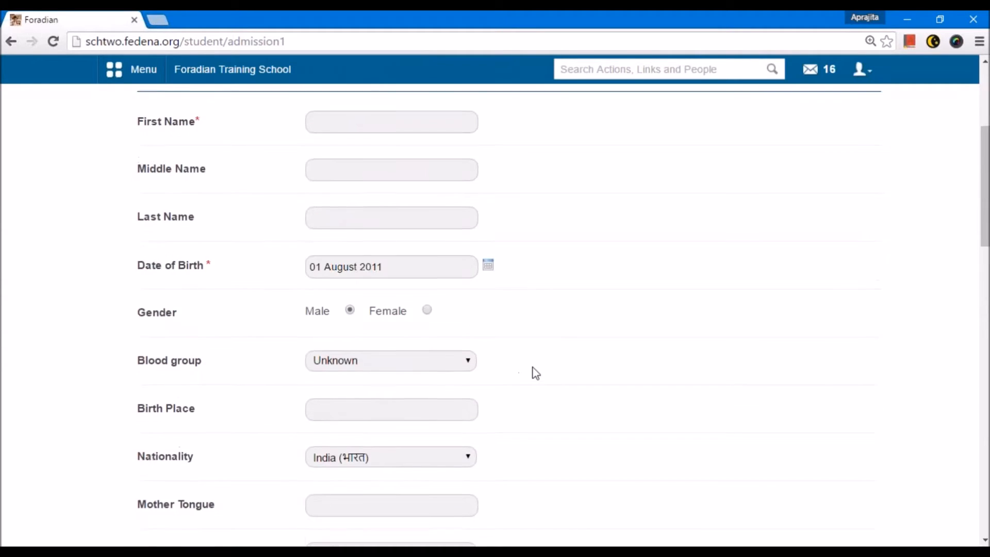
click(379, 363)
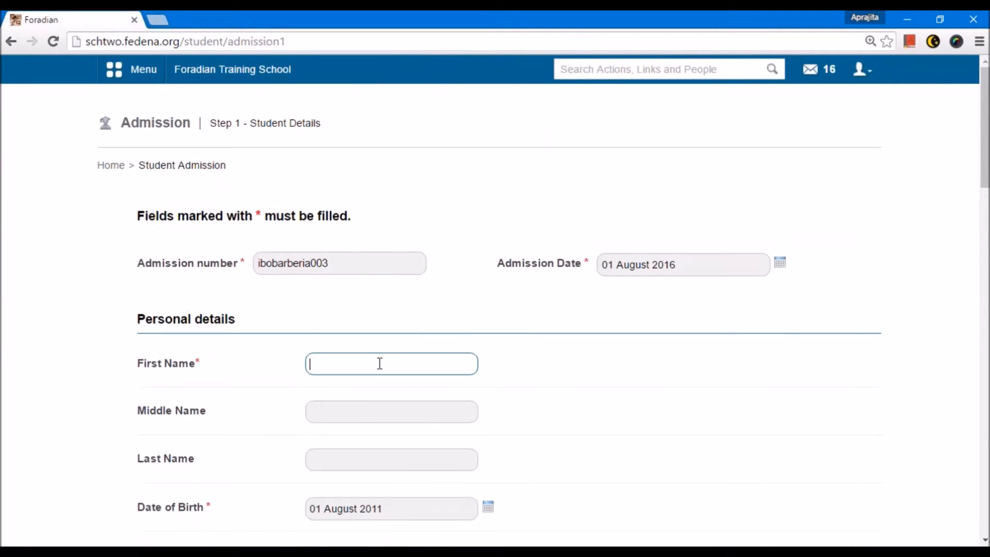
scroll(379, 363, down, 1)
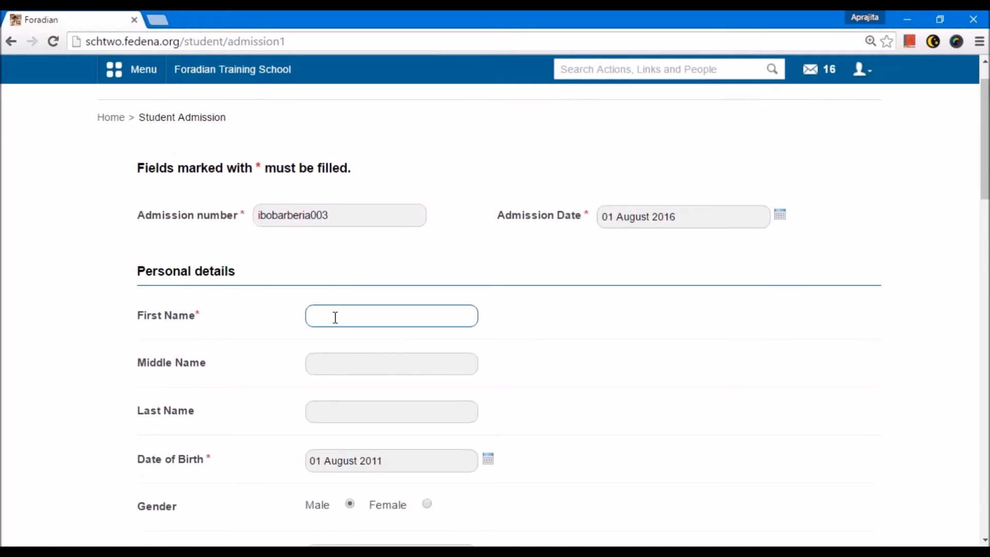
text(John)
Step: Replace the prefilled admission number with a new one made of school name, grade and serial number
drag(340, 213, 238, 217)
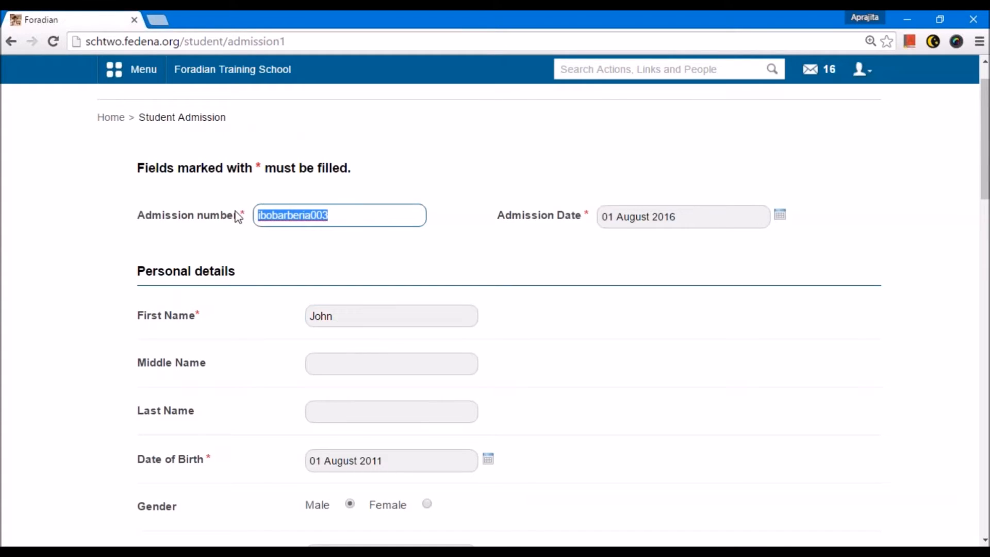
key(BackSpace)
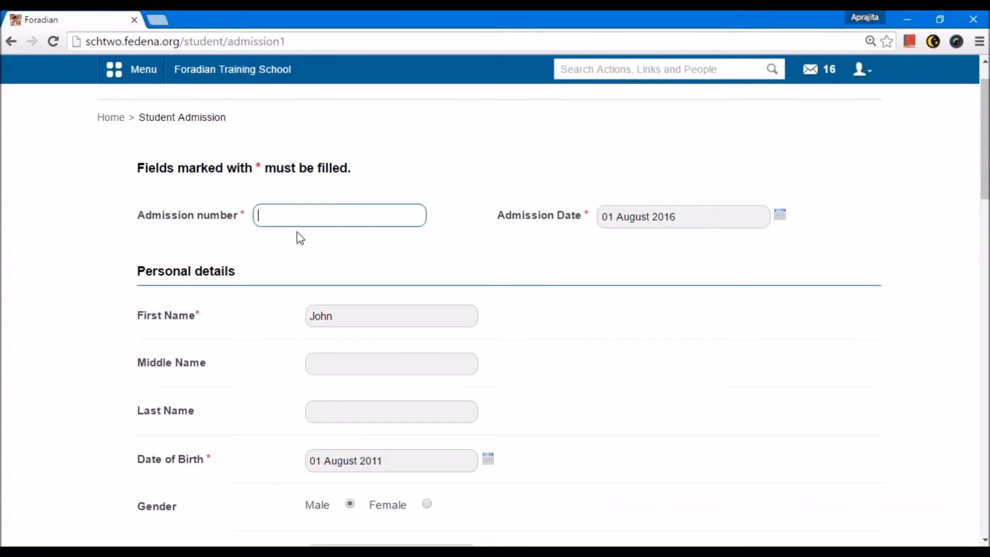
text(foradian-G1-)
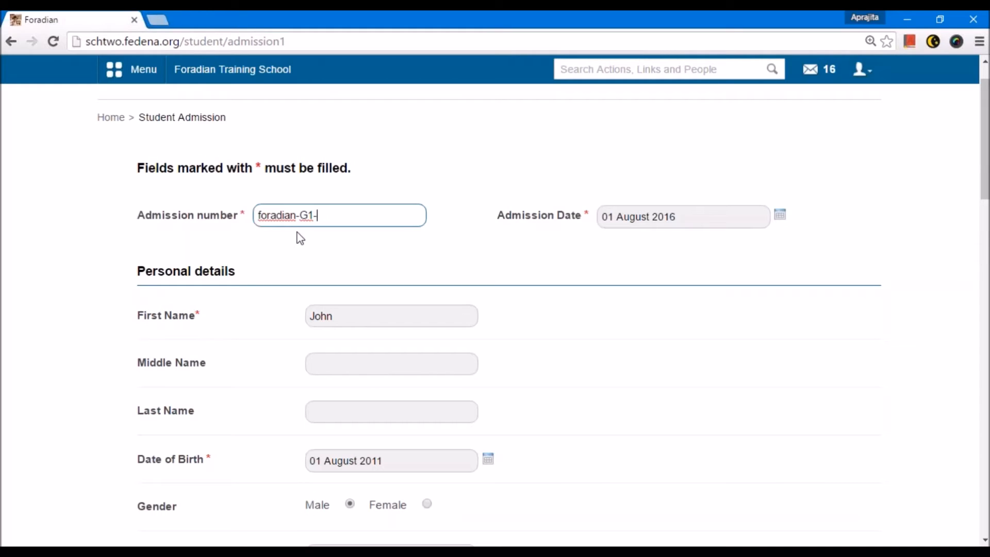
text(001)
Step: Review the first name entry and view the date picker of the Date of Birth field, keeping the date
drag(338, 320, 306, 318)
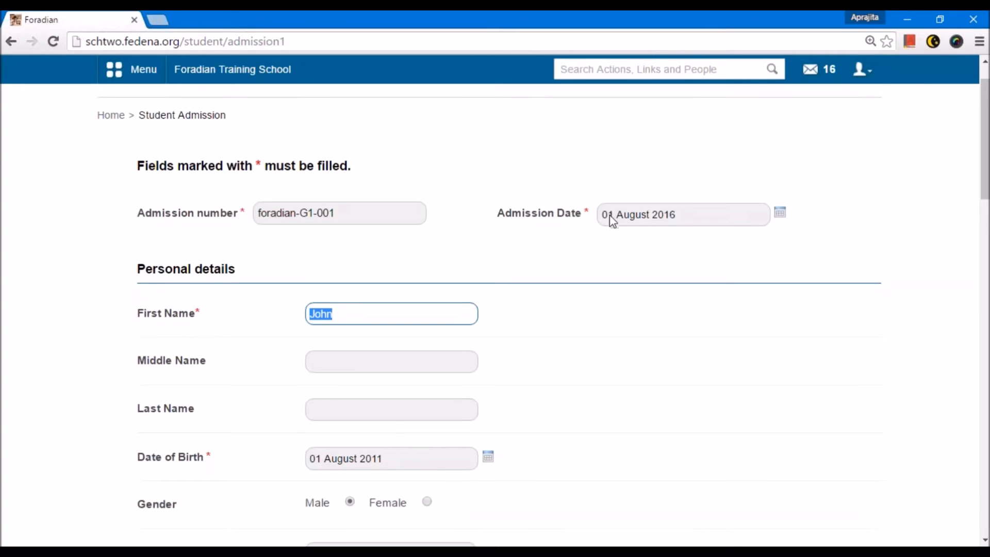
scroll(590, 216, down, 3)
click(343, 171)
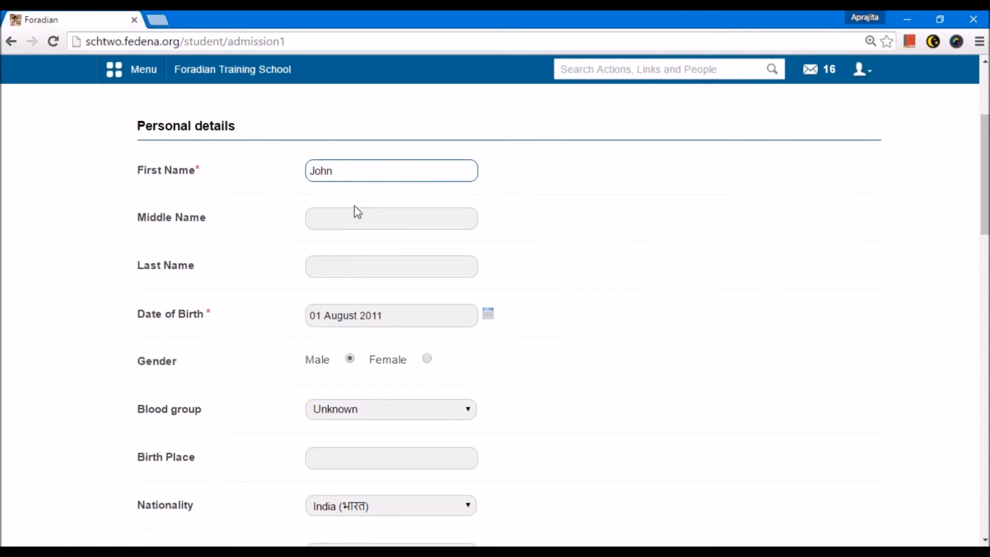
scroll(354, 253, down, 2)
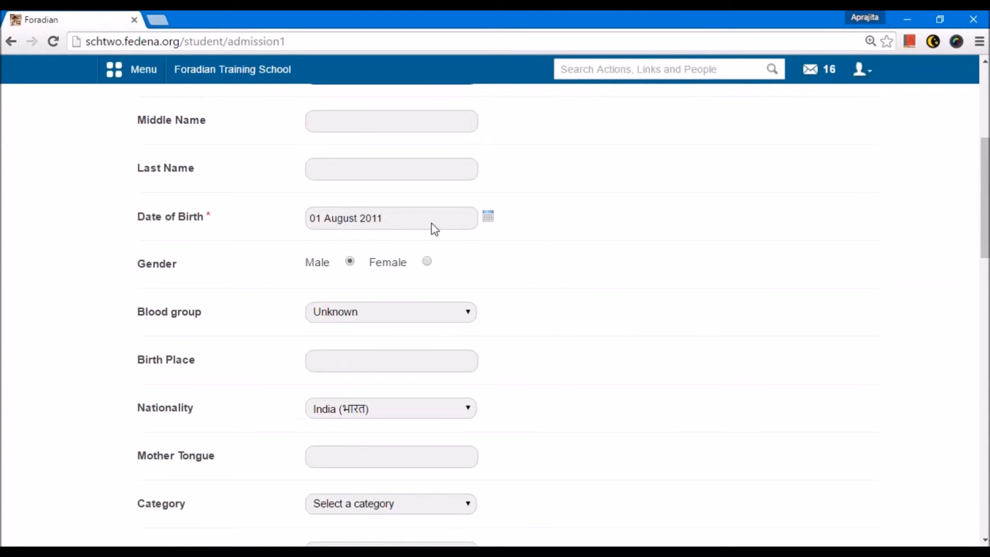
click(479, 215)
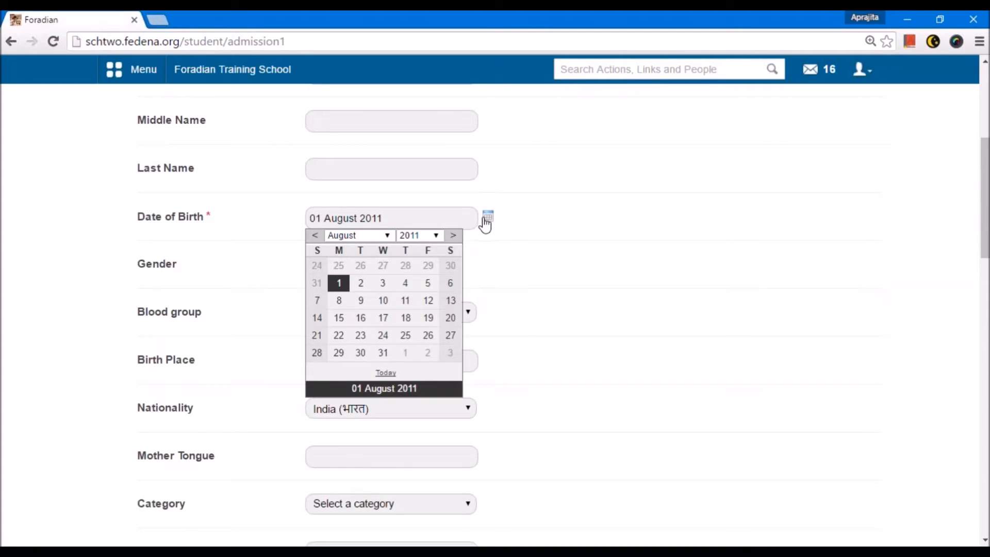
click(551, 273)
Step: Set the student's Category to Non-Scholarships in the personal details
scroll(453, 283, down, 3)
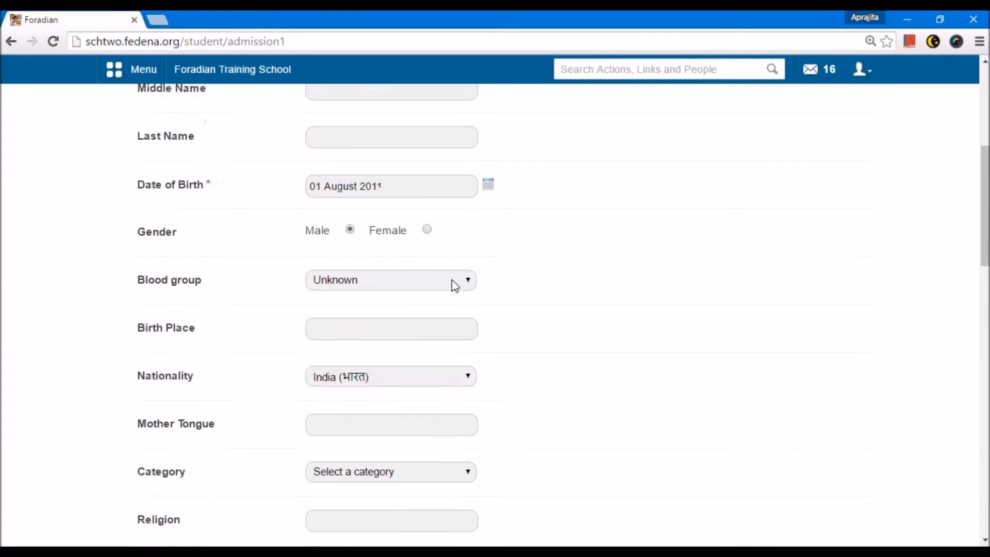
scroll(451, 279, down, 1)
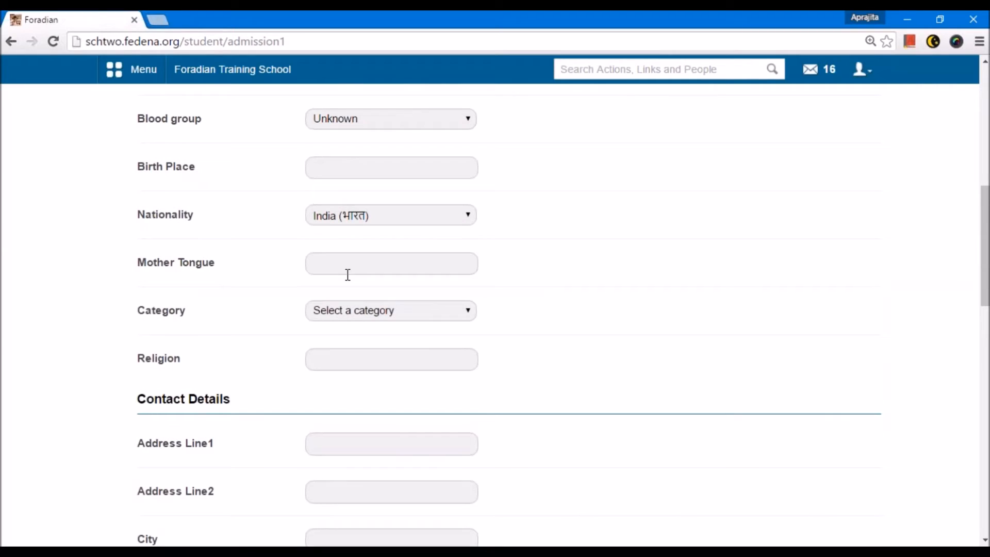
click(342, 316)
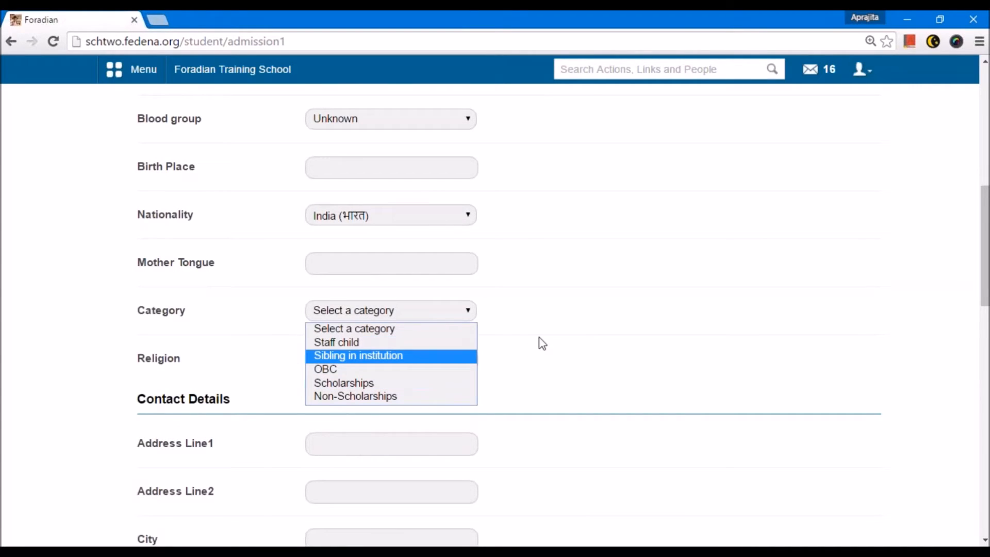
scroll(342, 248, up, 5)
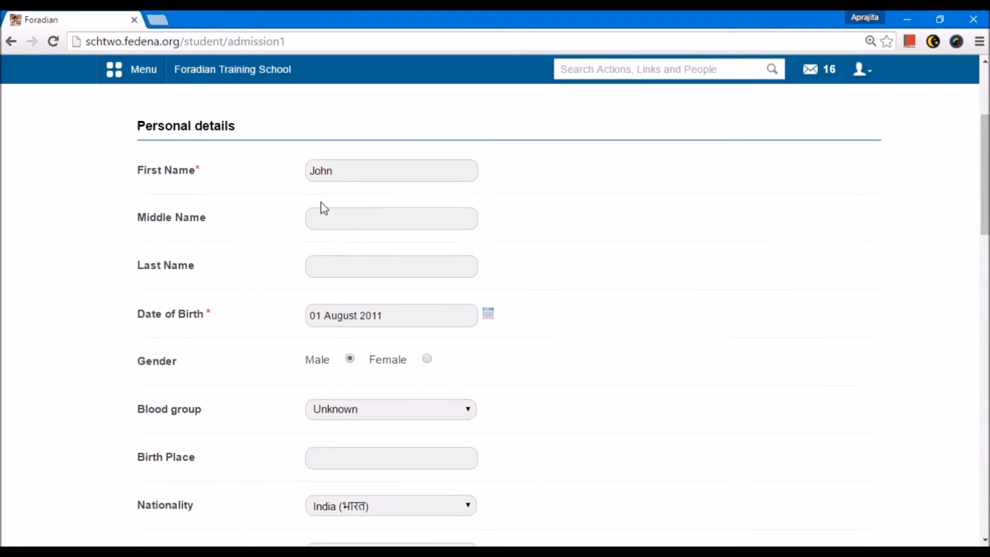
scroll(316, 265, down, 5)
click(340, 262)
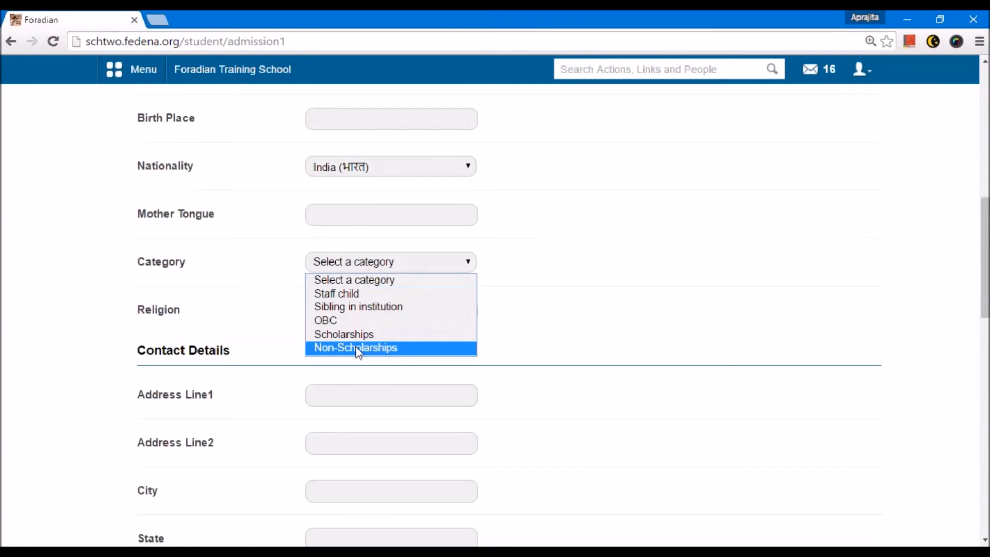
click(359, 348)
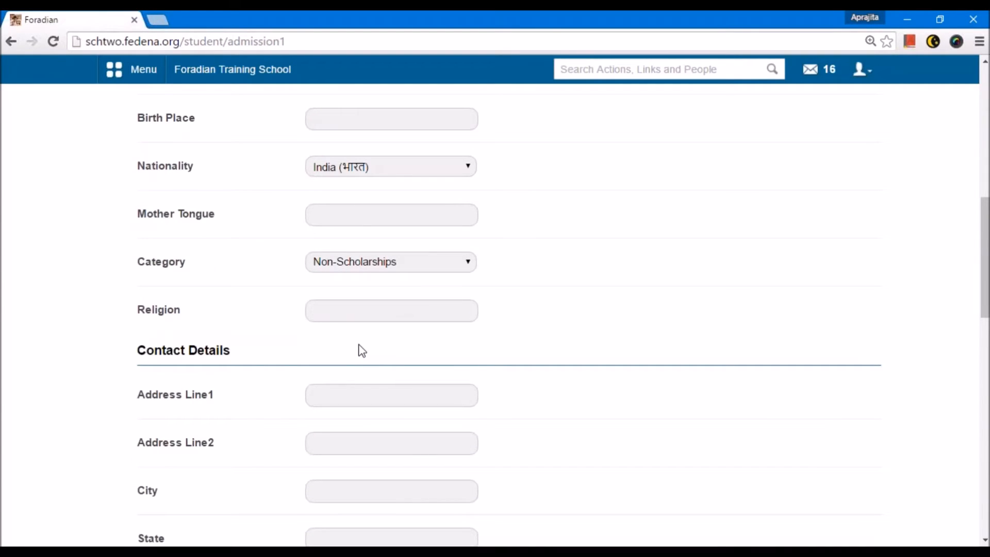
Step: Set the student's Class to Grade 1 in the Class & Batch details
scroll(326, 281, down, 8)
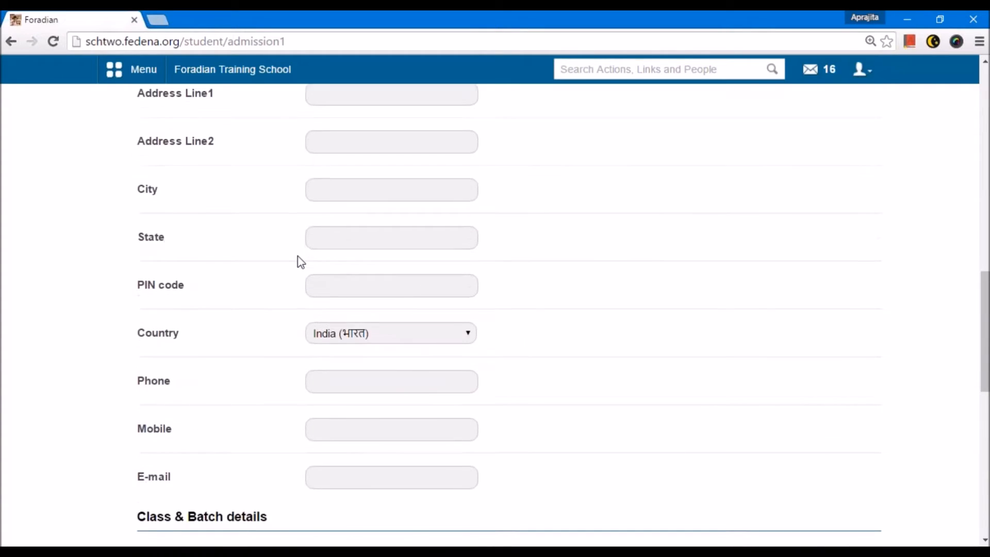
scroll(320, 267, down, 5)
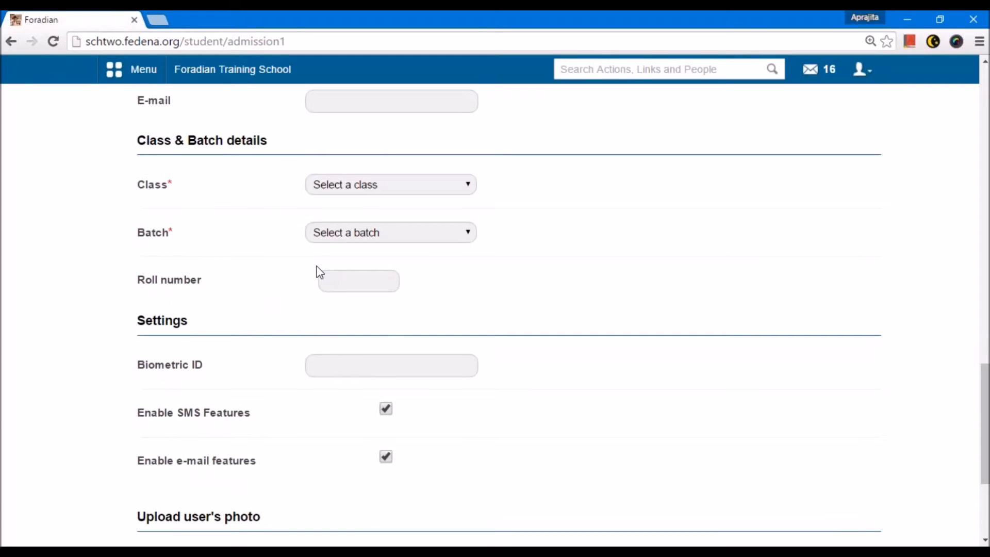
scroll(265, 223, up, 2)
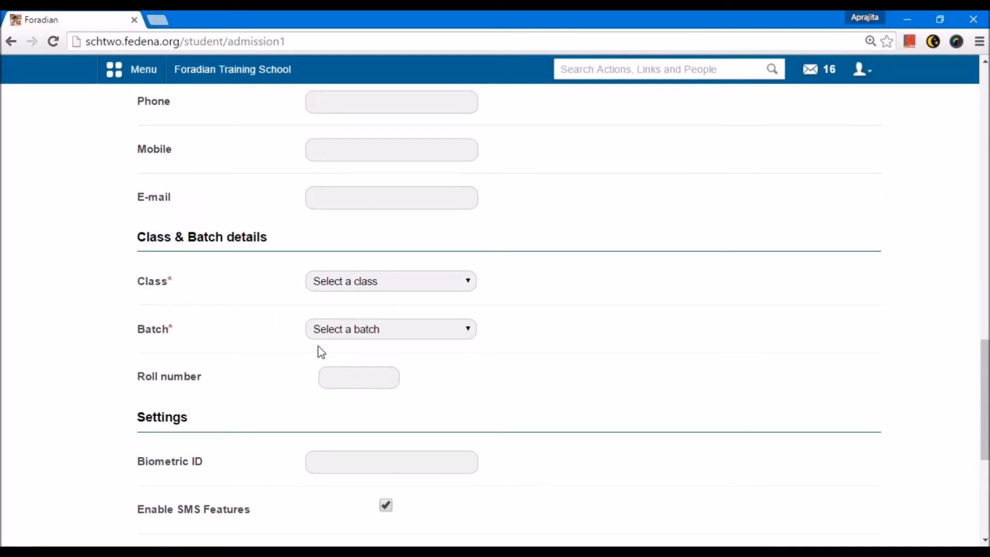
click(352, 291)
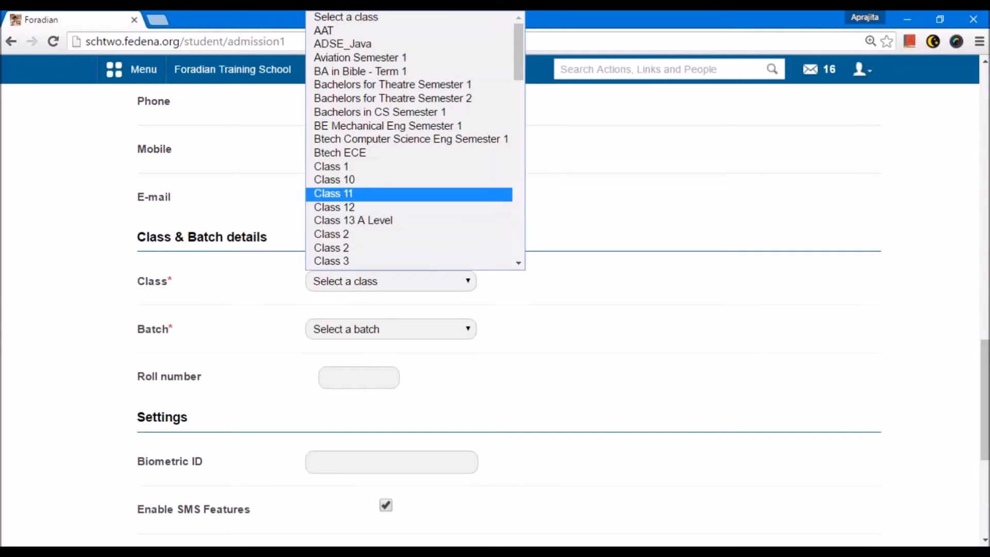
scroll(361, 194, down, 5)
scroll(351, 206, down, 5)
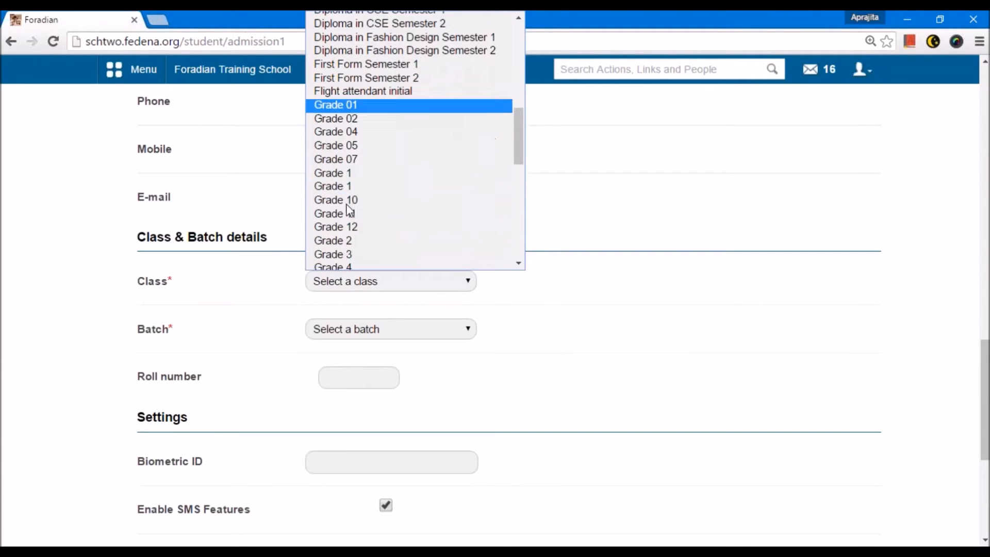
scroll(352, 213, down, 5)
scroll(341, 129, up, 5)
click(338, 185)
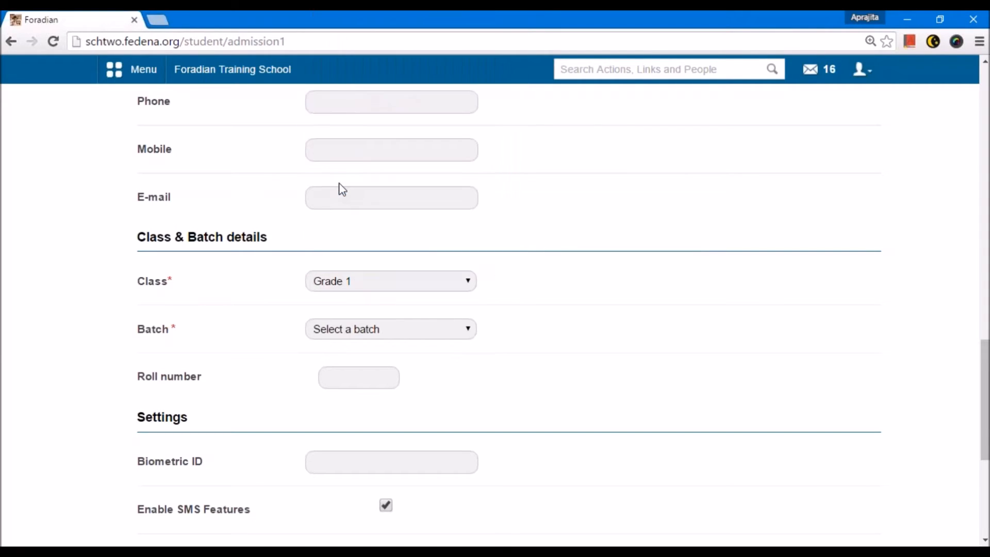
Step: Set the student's Batch to Gr1 - A 2016 in the Class & Batch details
click(367, 330)
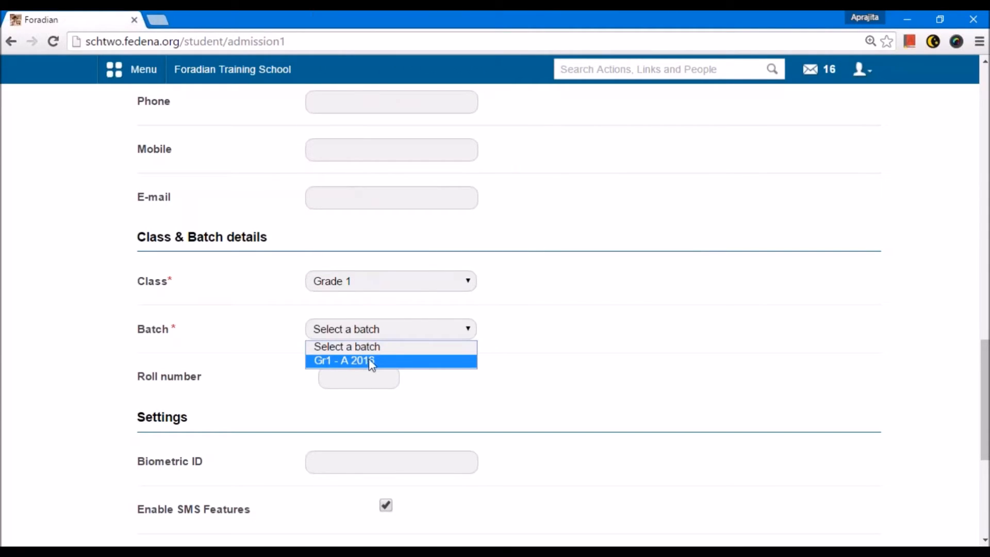
click(380, 367)
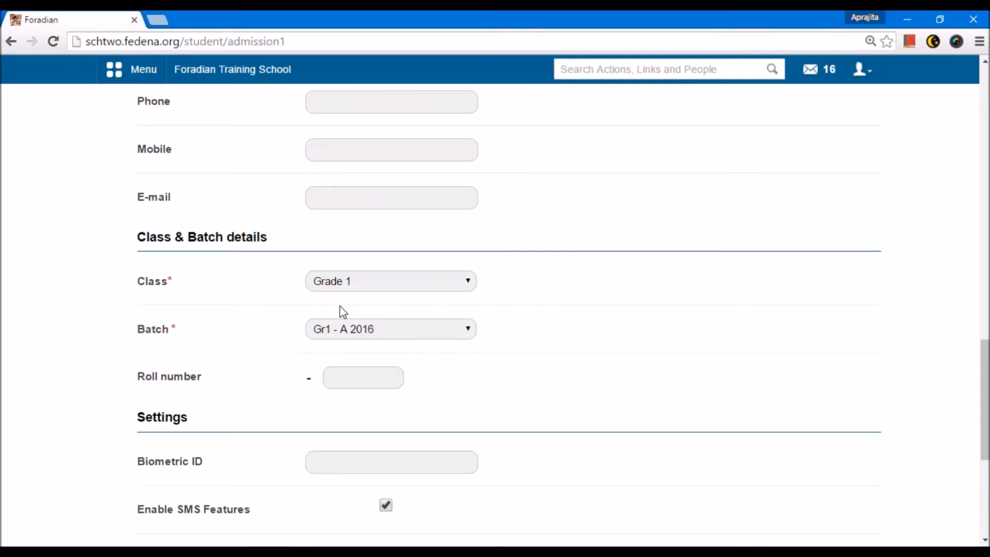
key(Tab)
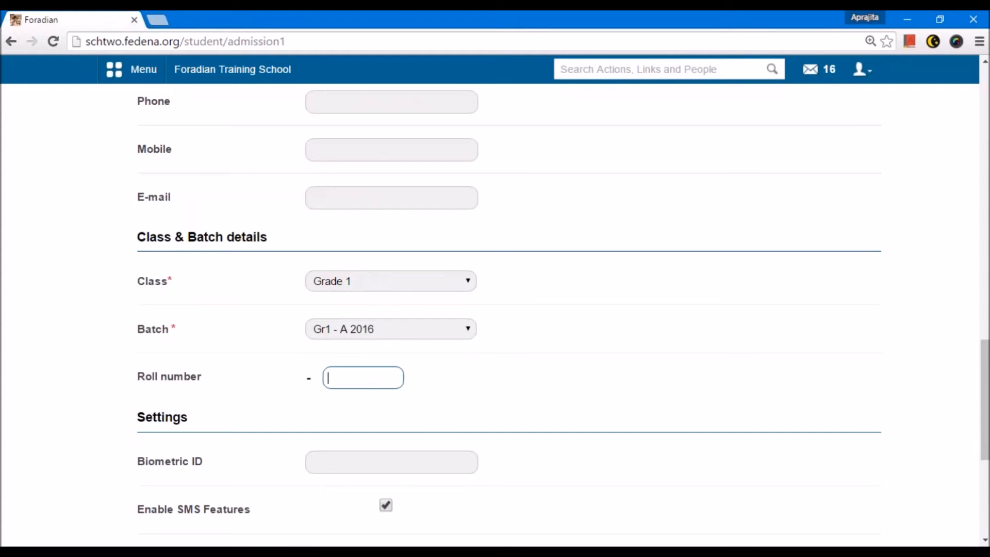
click(142, 378)
drag(141, 380, 208, 384)
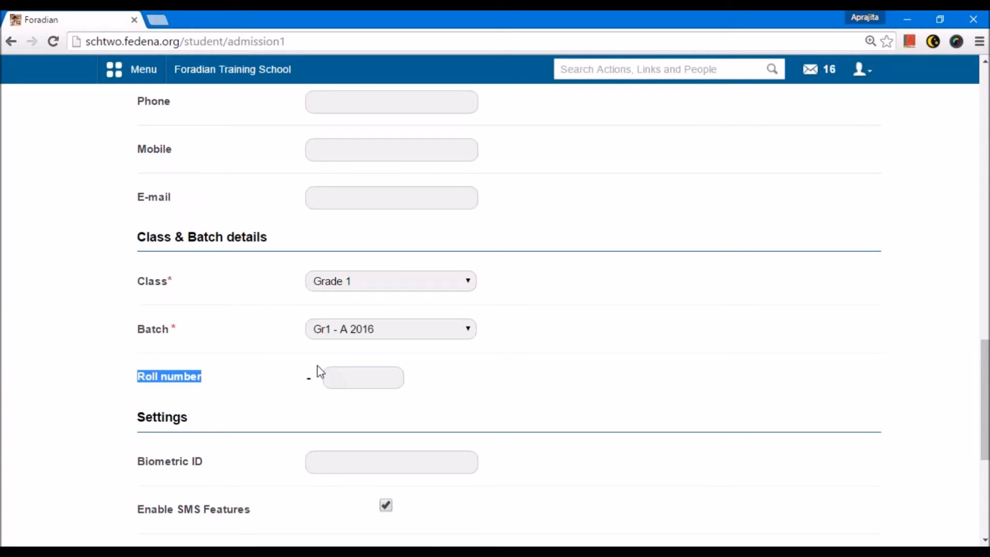
drag(138, 331, 184, 338)
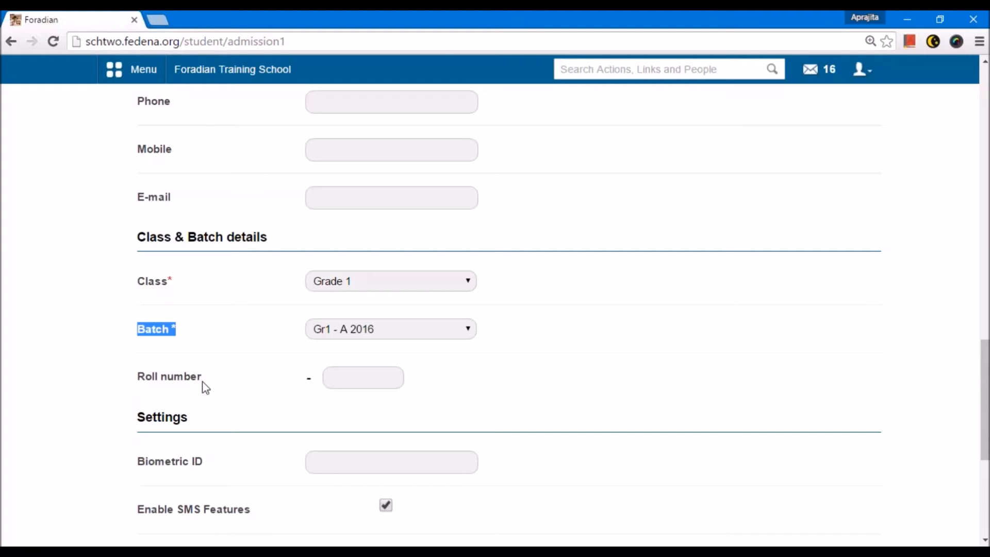
Step: Leave the roll number empty and save the student's admission details to proceed to the sibling step
click(349, 376)
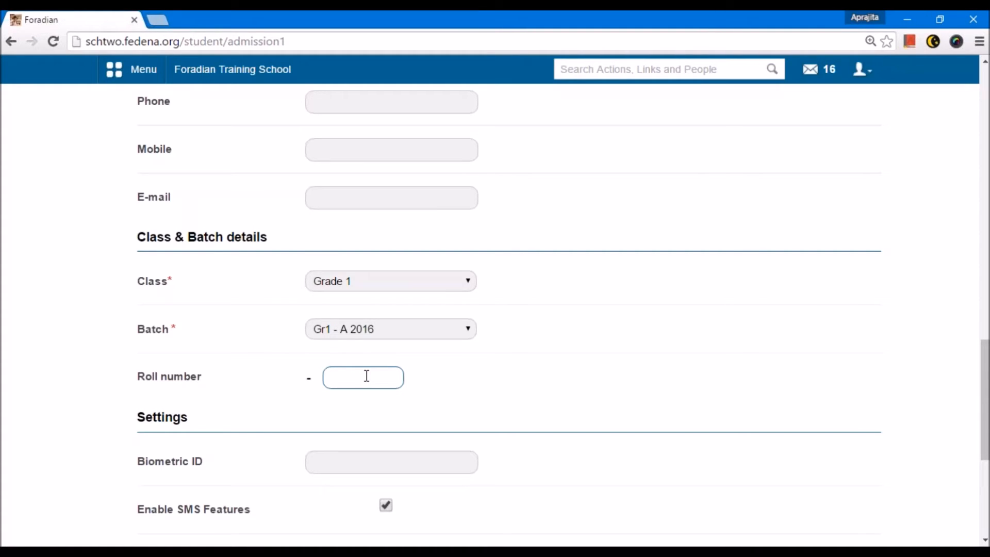
scroll(366, 376, down, 5)
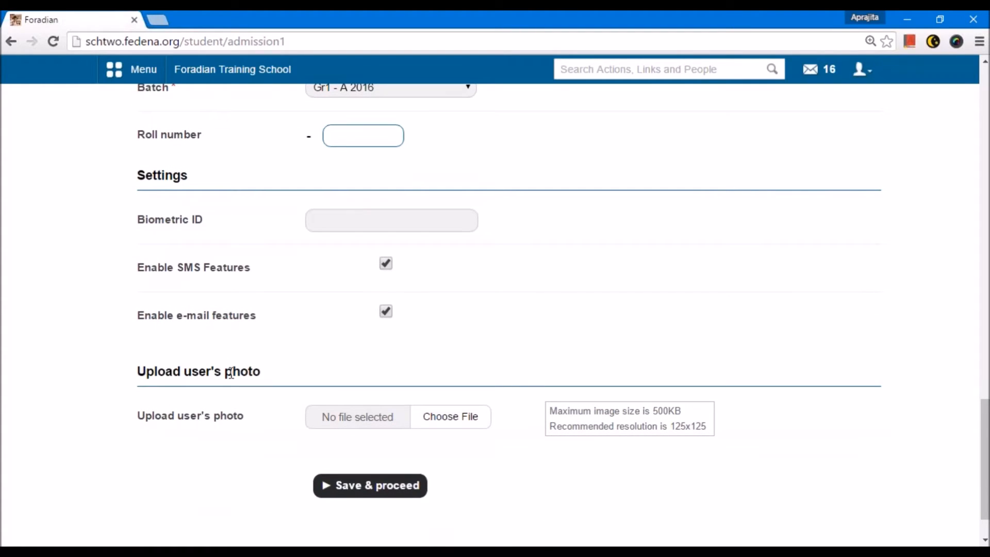
click(371, 482)
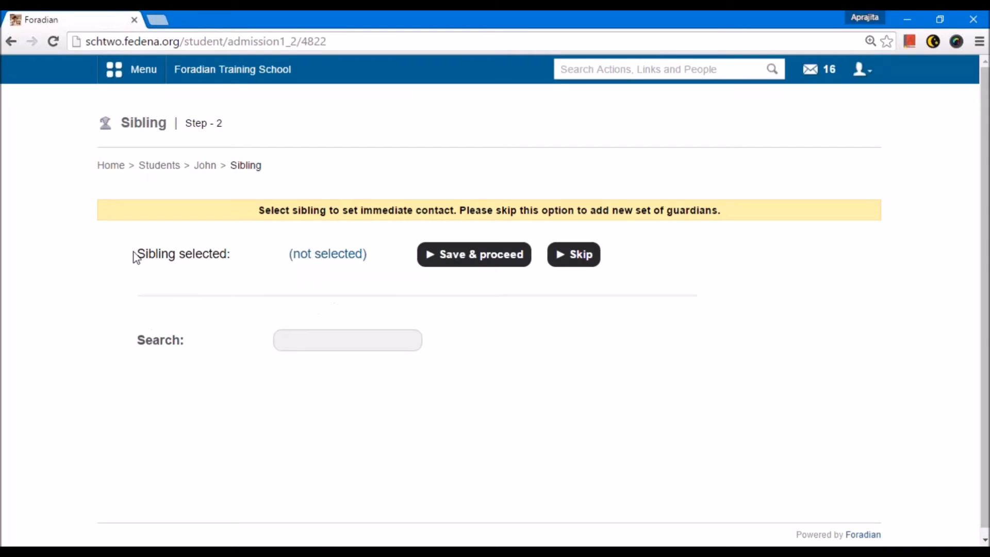
click(324, 342)
text(a)
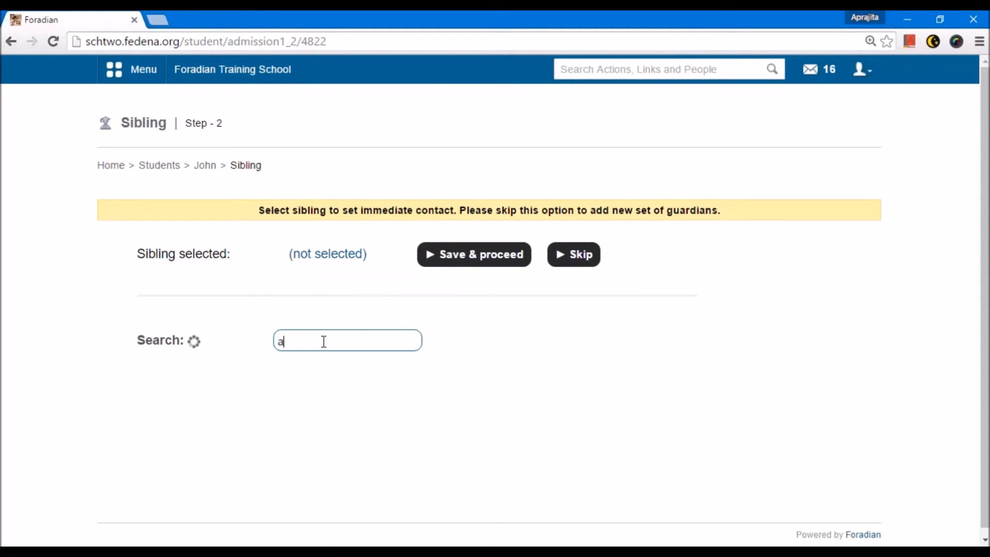
text(mar)
key(BackSpace)
key(BackSpace)
key(BackSpace)
key(BackSpace)
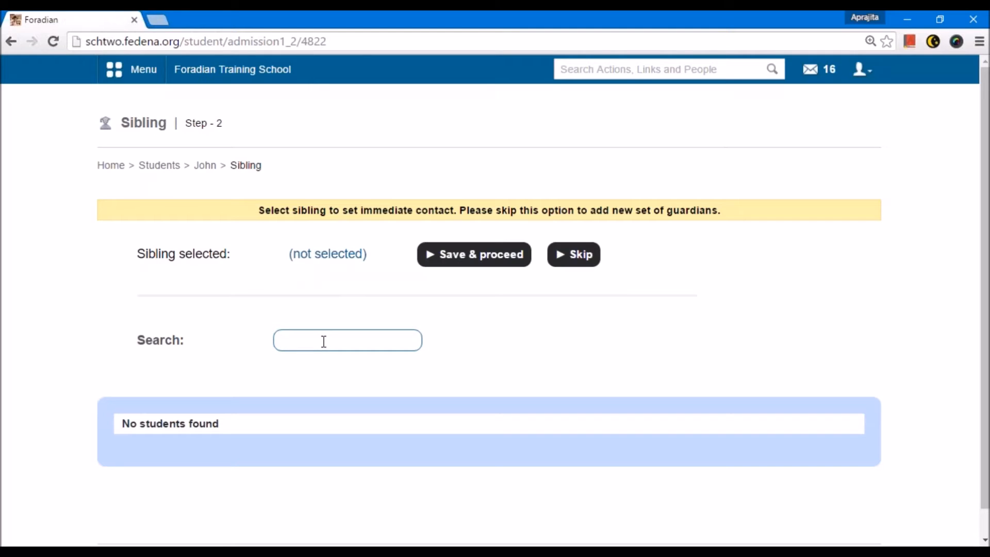
text(st1)
key(BackSpace)
key(BackSpace)
Step: Search the existing students by first name and select the match from batch K2 - A 2015 as the sibling
text(jack)
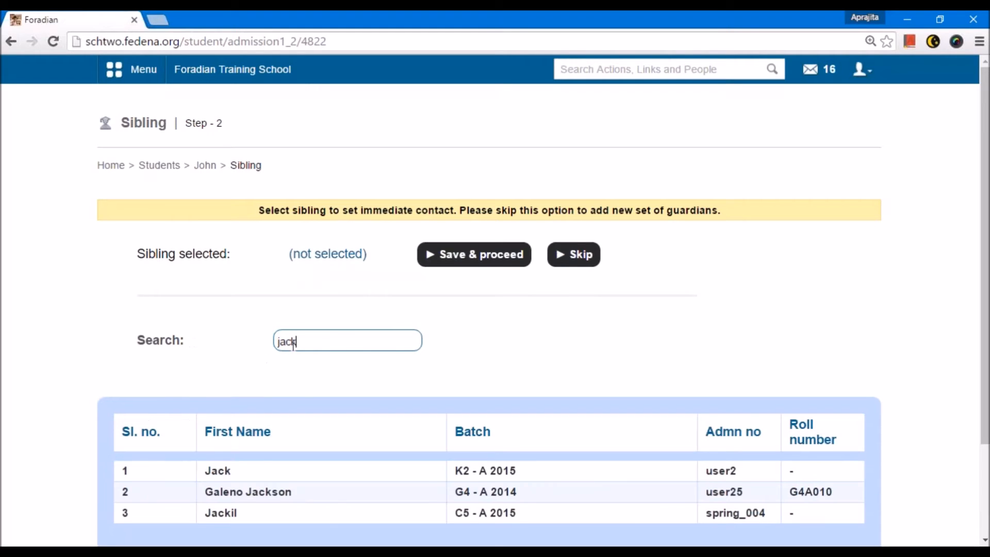
scroll(229, 437, down, 2)
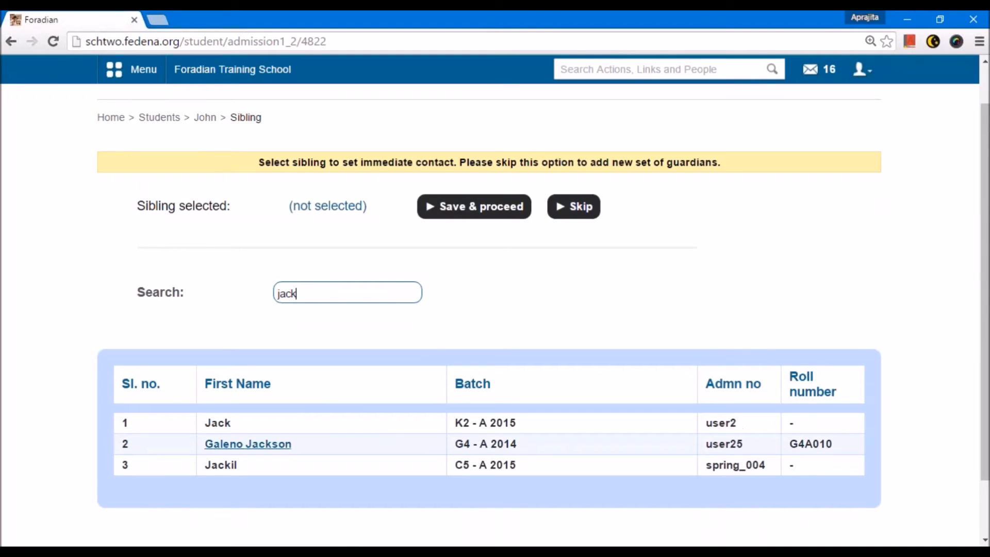
click(217, 422)
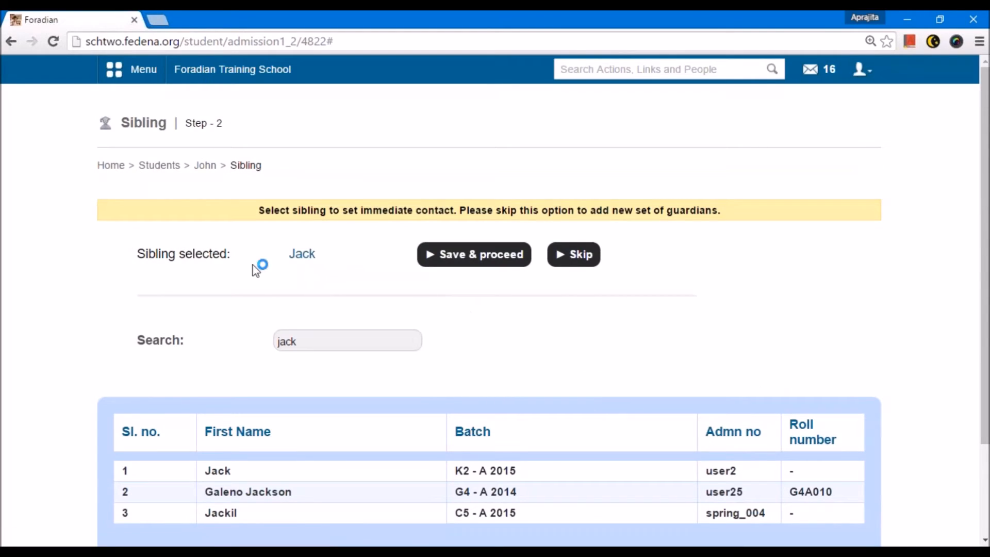
Step: Skip the sibling step to add a new set of guardians instead
drag(136, 253, 243, 249)
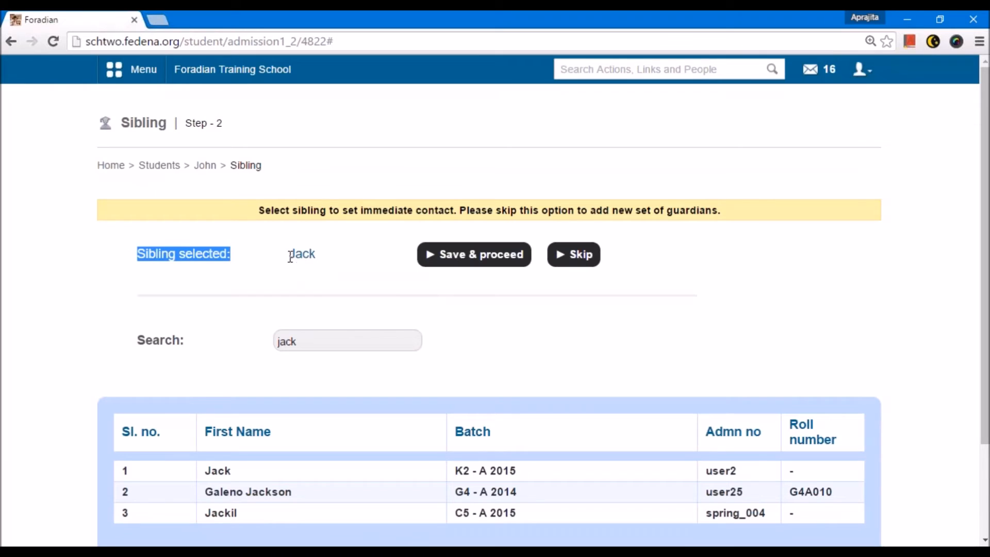
drag(317, 253, 290, 257)
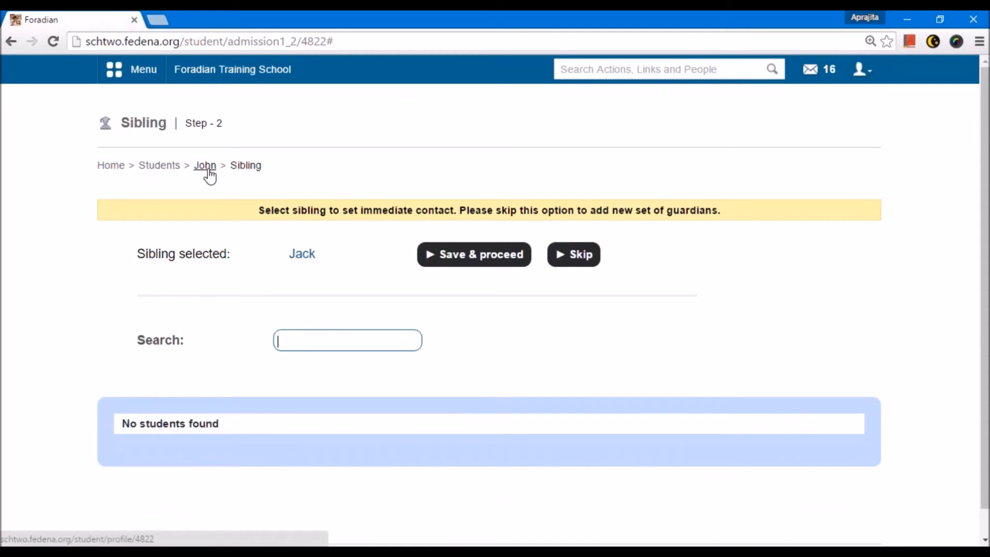
click(587, 262)
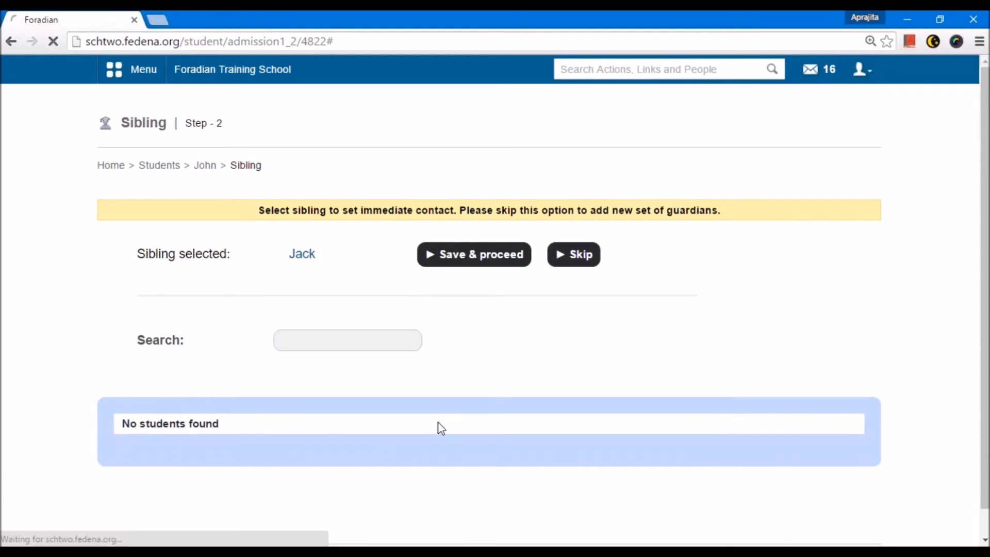
Step: Enter the parent's title and name in the First Name field of the parent's personal details
click(371, 301)
text(Ms.)
key(BackSpace)
key(BackSpace)
key(BackSpace)
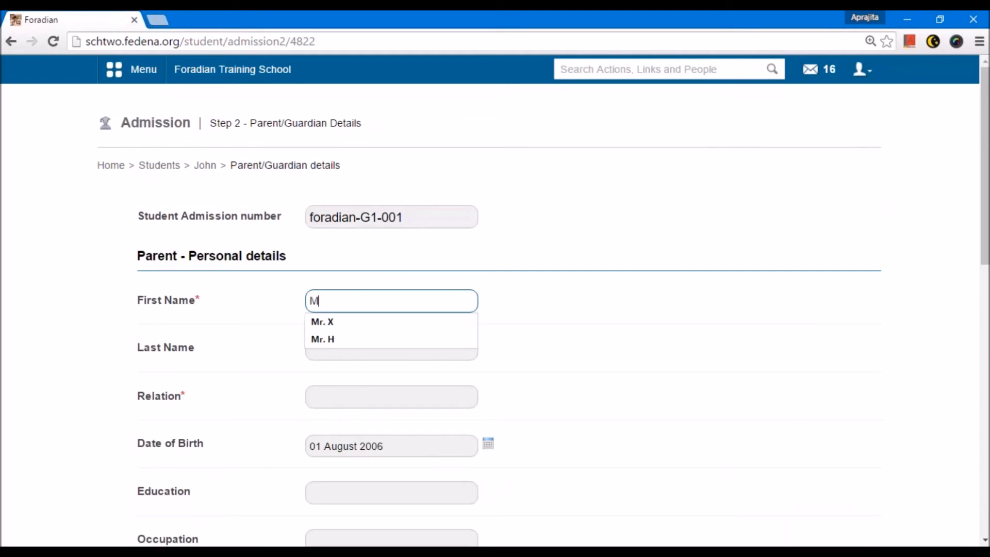
text(r. N)
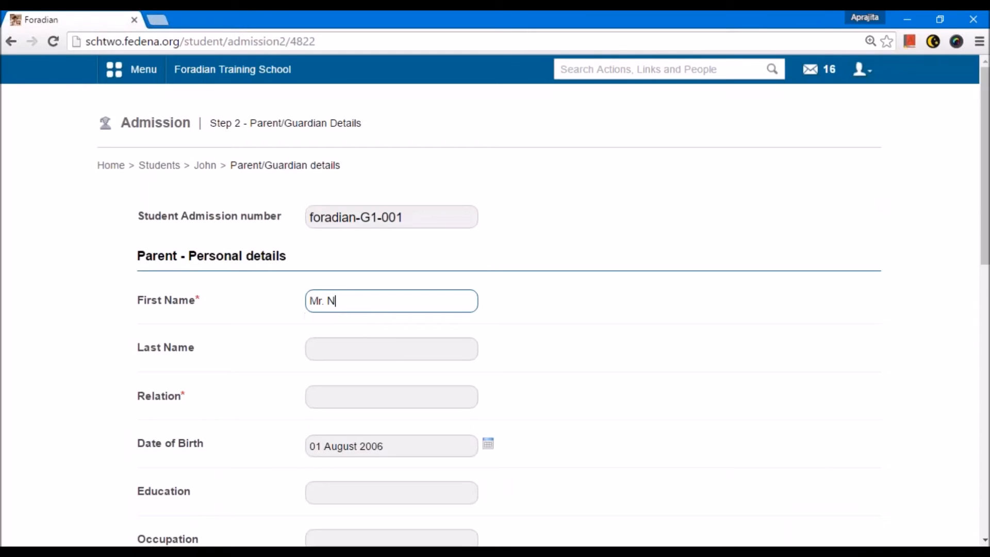
Step: Set the parent's Relation to Father and save the parent details, leaving the contact details empty
scroll(333, 253, down, 3)
click(333, 253)
text(Father)
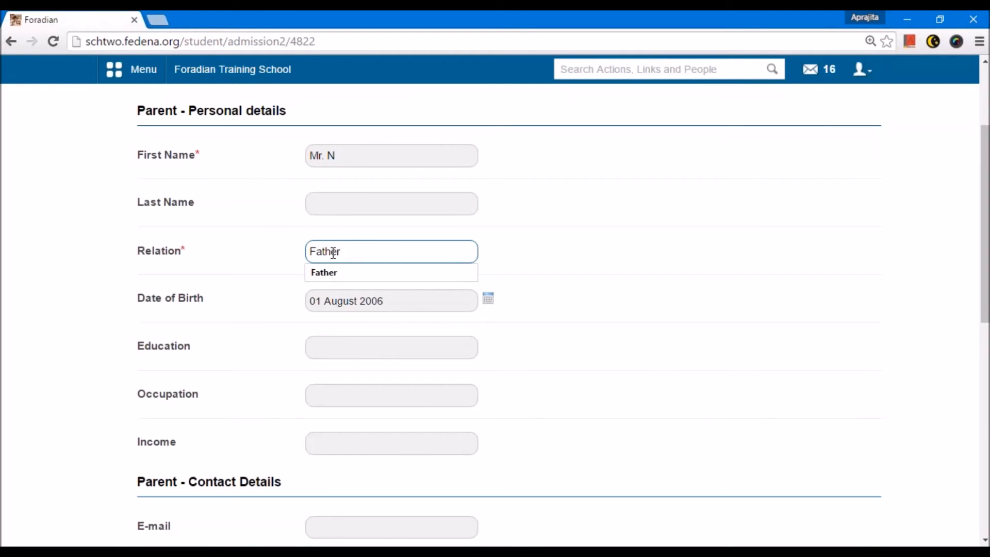
click(420, 369)
scroll(277, 256, down, 10)
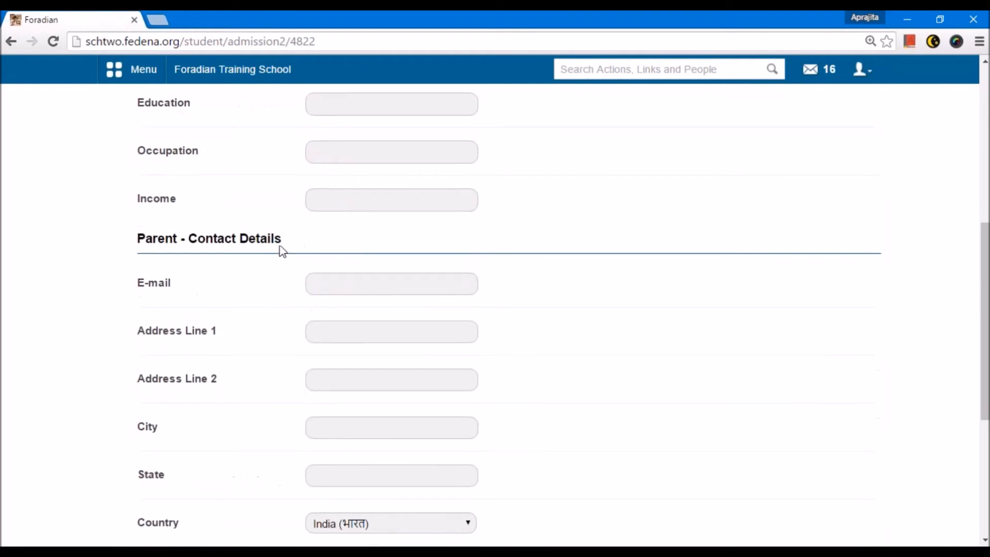
click(332, 454)
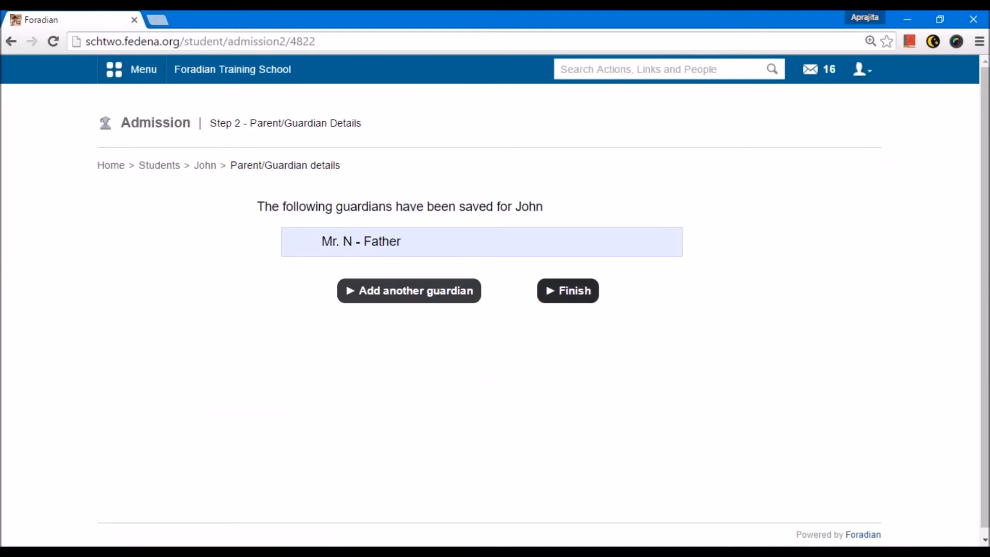
Step: Finish adding guardians and confirm the saved father as the student's emergency contact
click(567, 290)
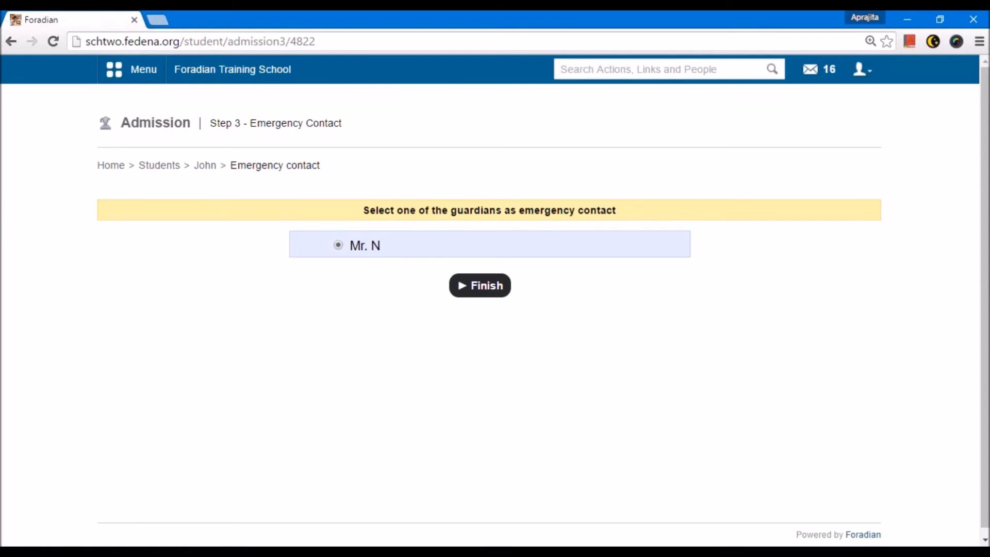
click(460, 292)
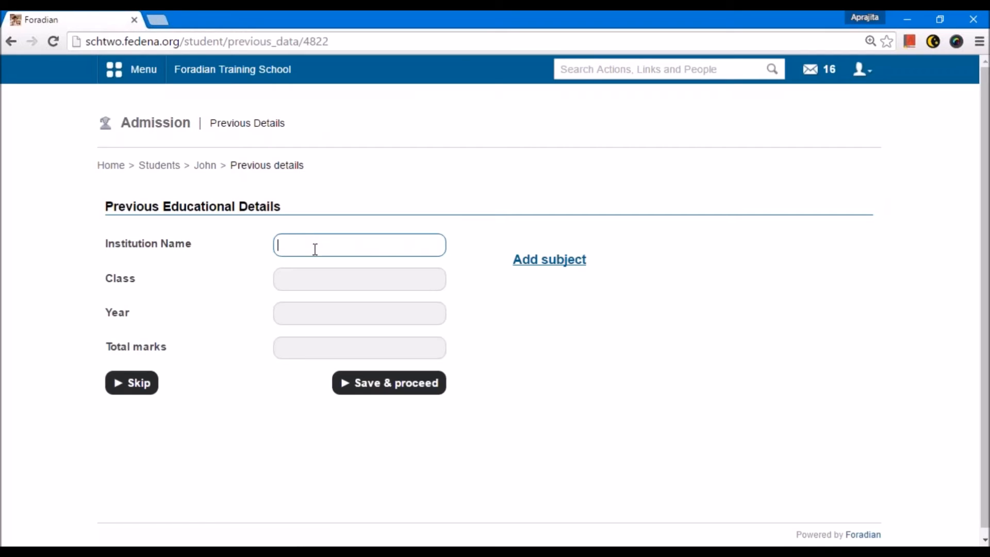
Step: Fill in the previous educational details with institution School A, class Grade 3, year 2016 and total marks 85
text(School A)
click(308, 276)
text(Grade 3)
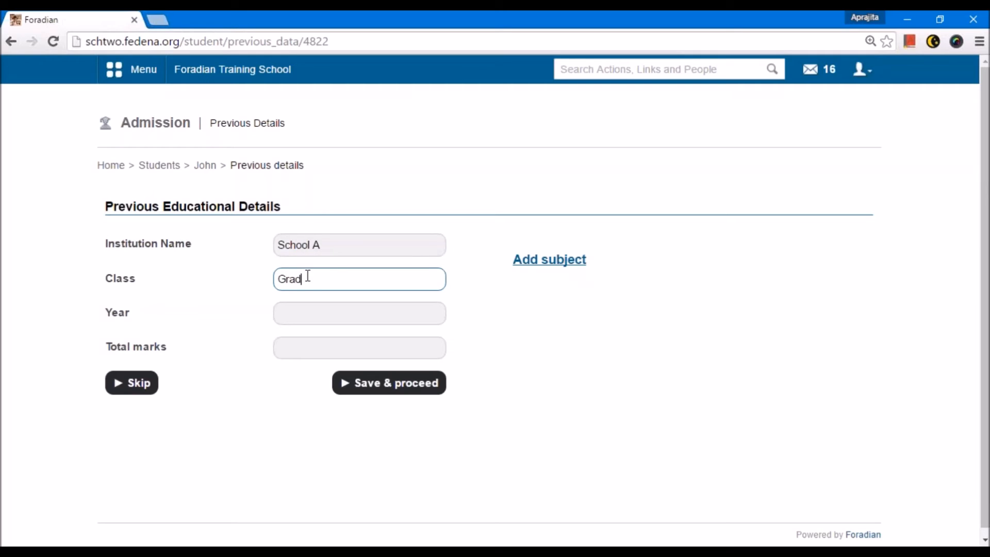
click(300, 315)
text(2016)
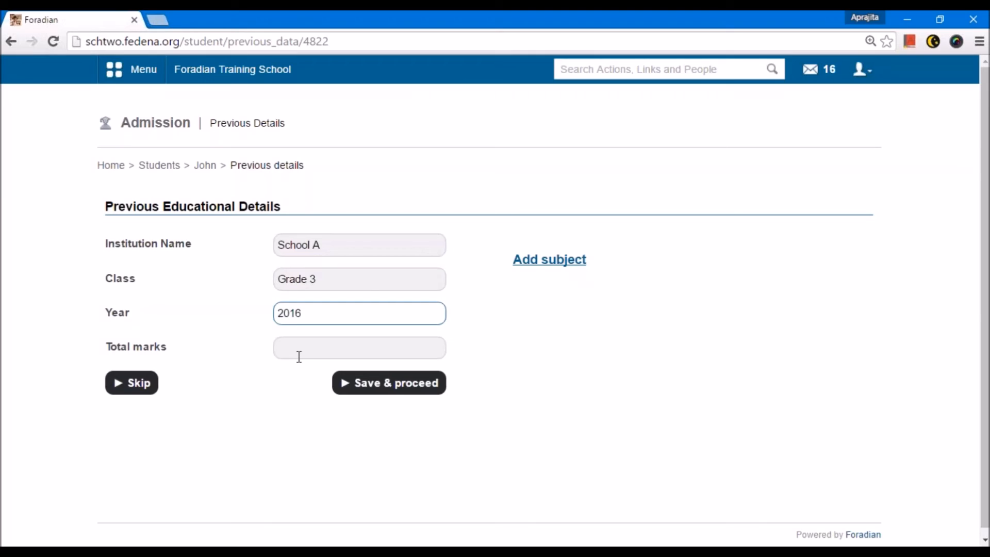
click(299, 356)
text(85)
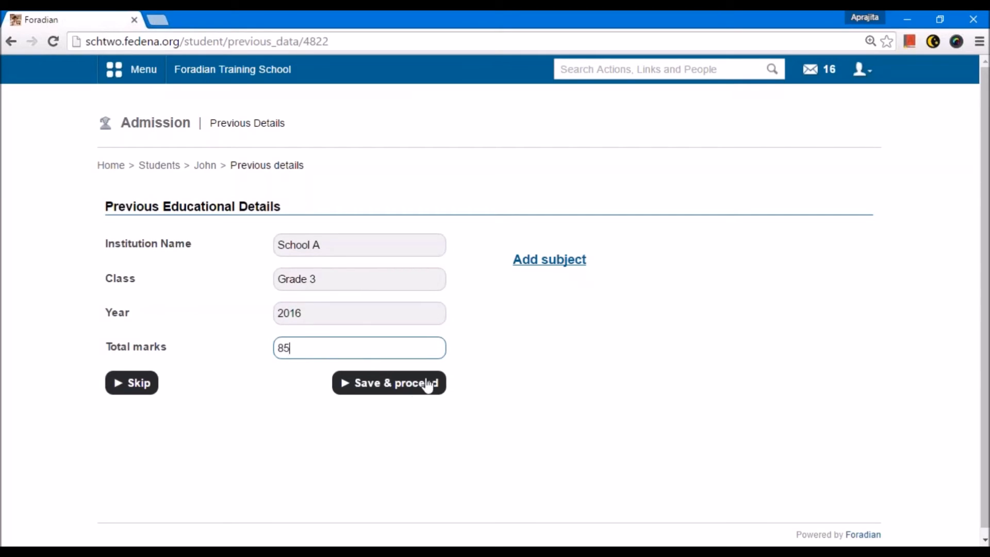
Step: View the subject and mark fields for adding a subject, then skip the previous educational details
click(561, 268)
click(729, 316)
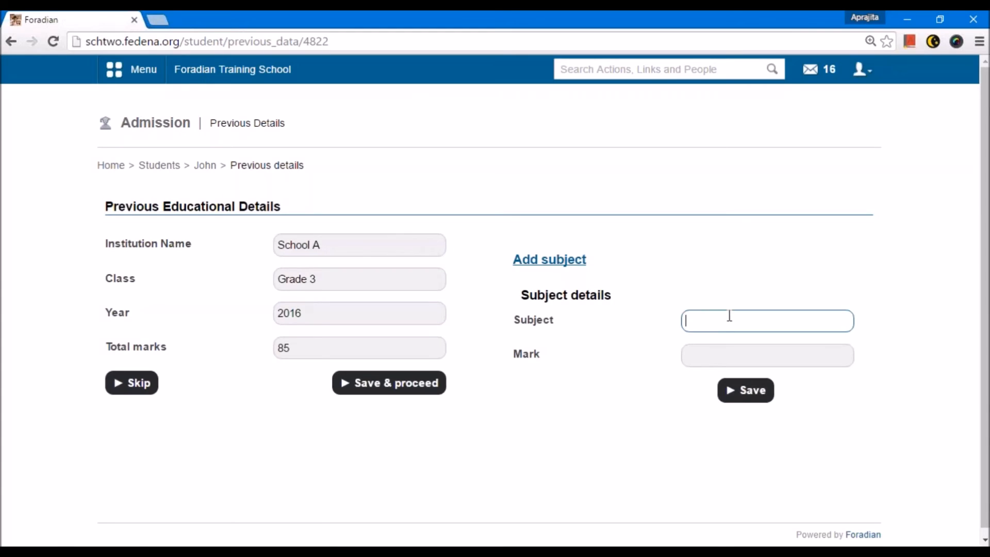
key(Tab)
triple_click(325, 282)
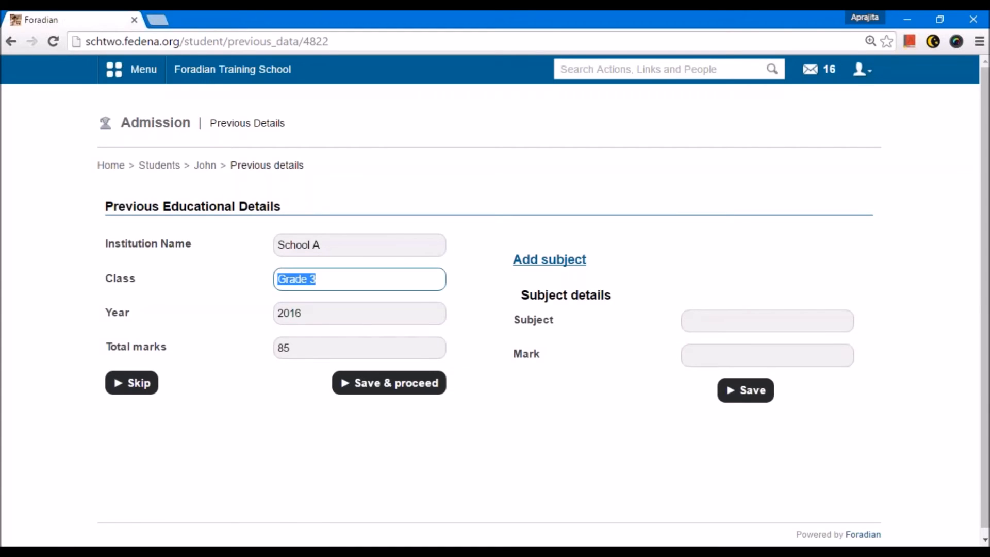
click(154, 382)
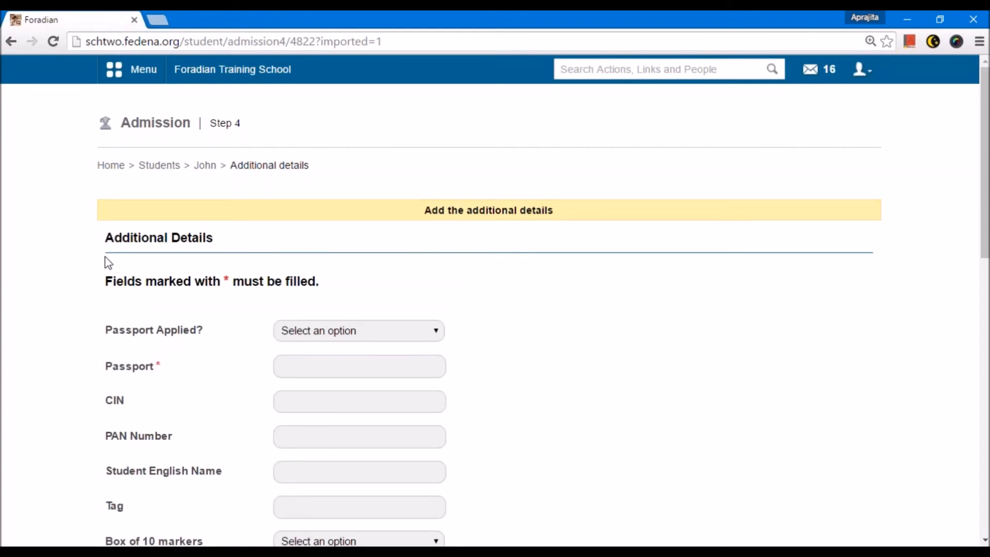
Step: Review the additional details fields and fill in the required Passport field
drag(107, 237, 215, 249)
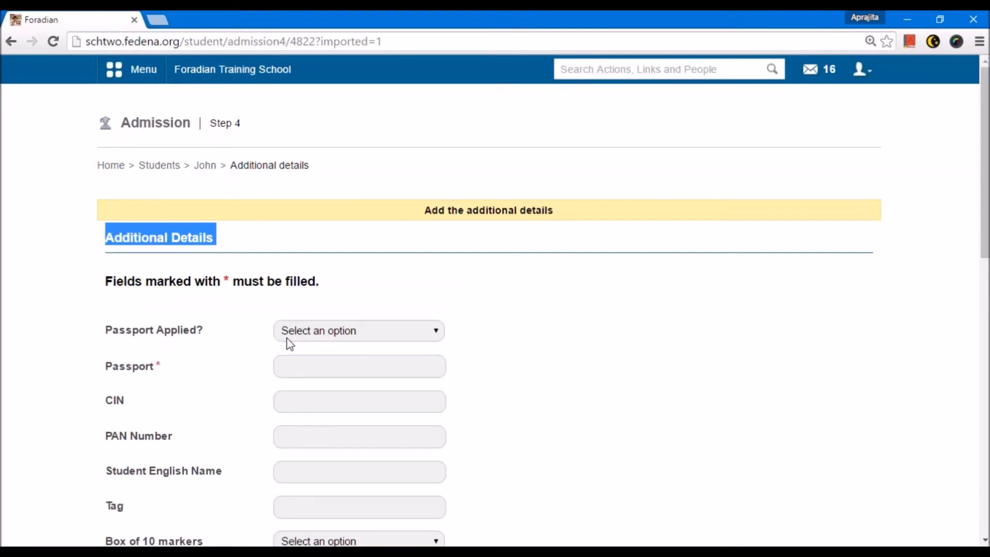
scroll(206, 289, down, 2)
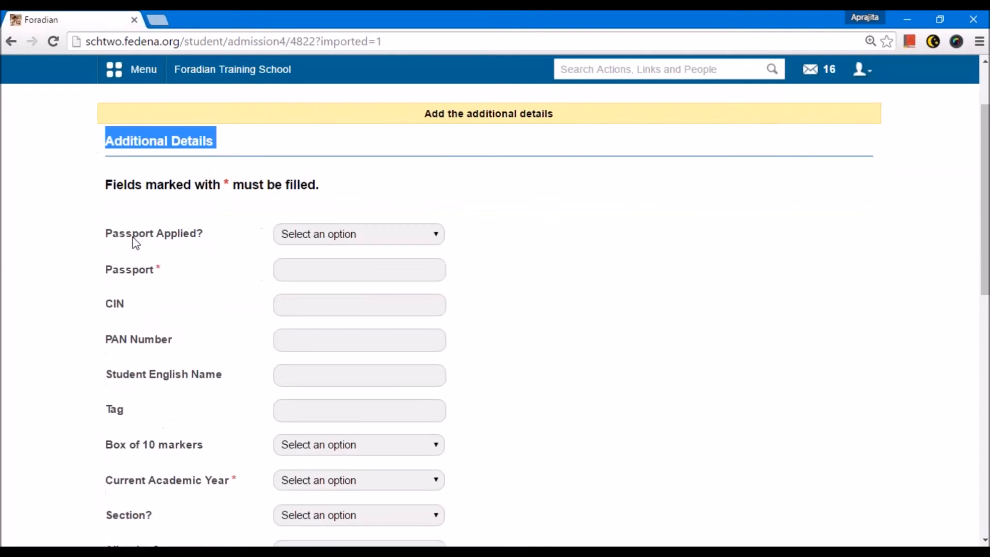
scroll(144, 276, down, 5)
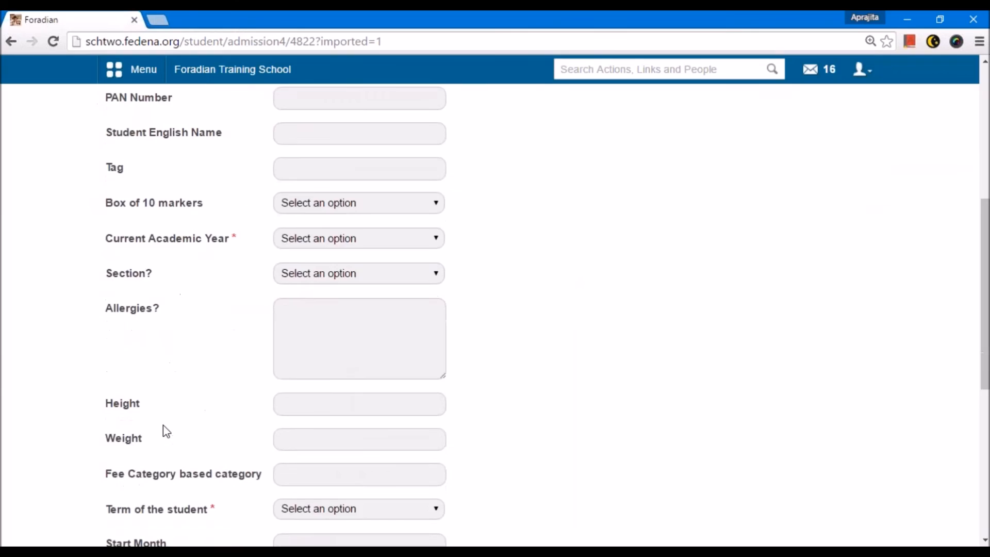
scroll(162, 426, up, 5)
scroll(163, 424, up, 2)
click(324, 368)
text(kjlkjlkjlkjl)
Step: Set the required Current Academic Year to July-Dec in the additional details
scroll(324, 372, down, 4)
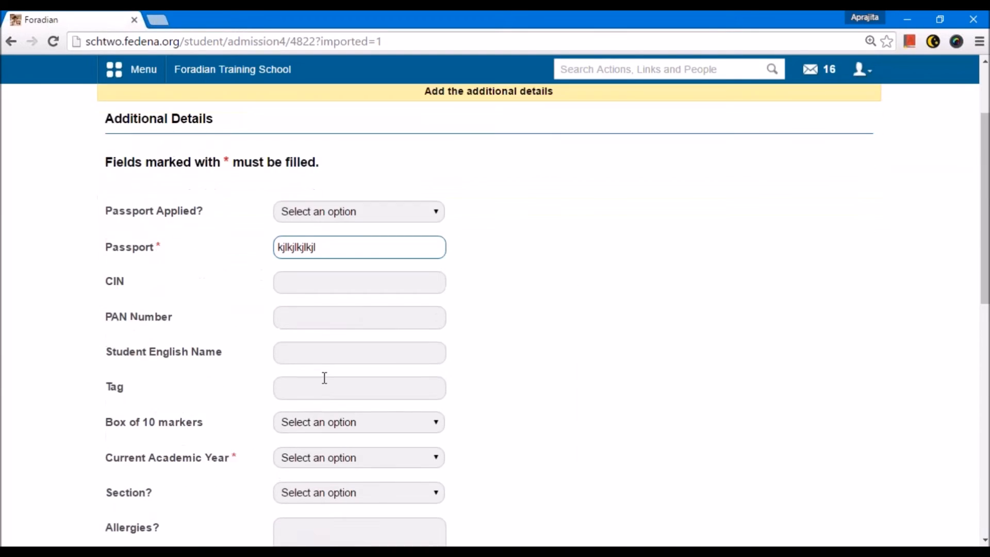
click(309, 341)
click(302, 380)
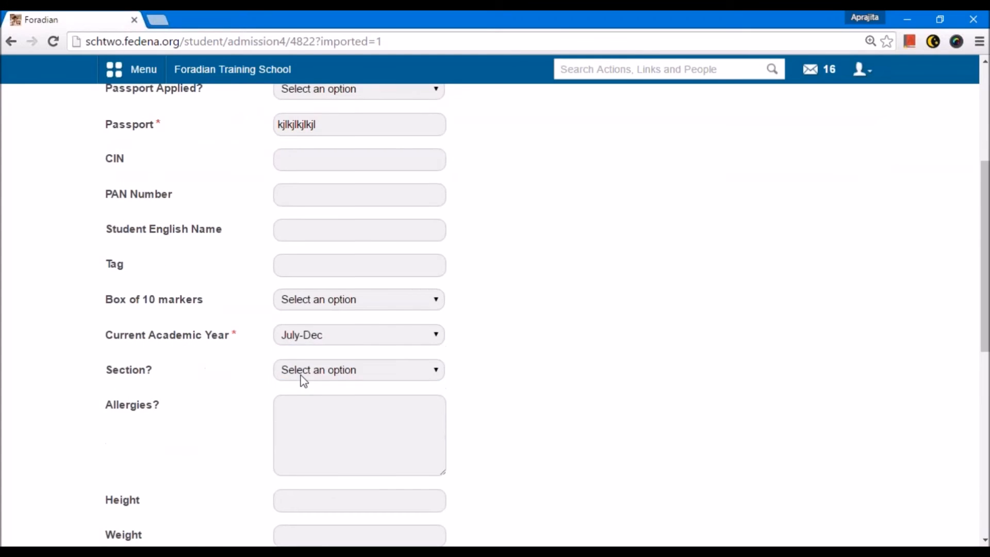
Step: Set the required Term of the student to Term 1 and submit the additional details
scroll(303, 380, down, 3)
scroll(304, 381, down, 3)
click(299, 314)
click(279, 347)
scroll(329, 381, down, 4)
click(332, 424)
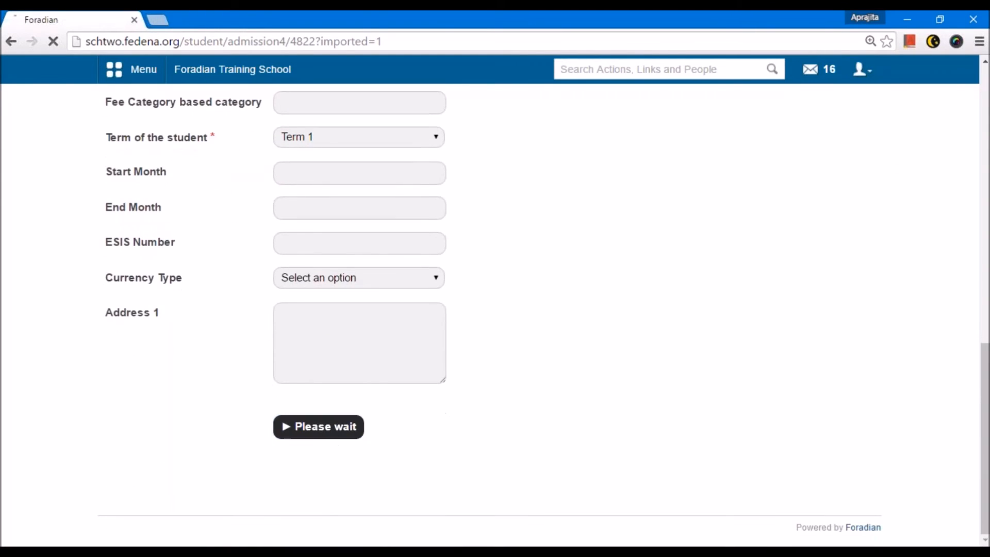
Step: Review the newly admitted student's profile, including the admission number and the general details
scroll(542, 360, up, 1)
scroll(477, 342, up, 5)
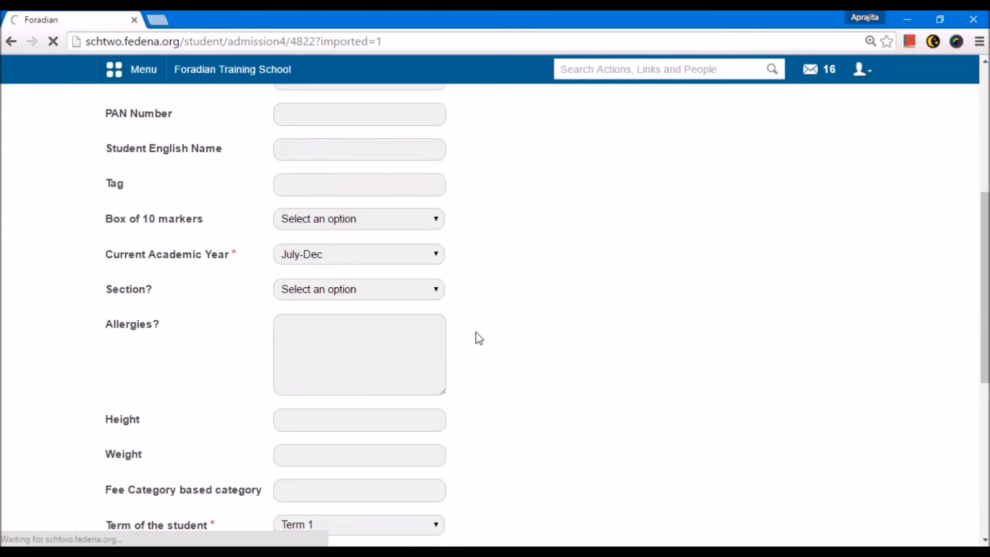
scroll(479, 338, up, 1)
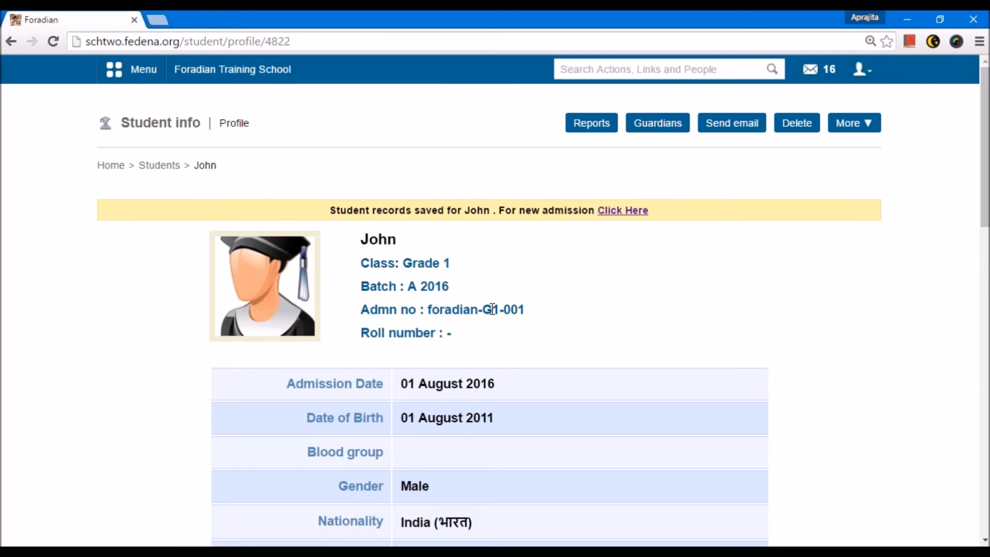
drag(428, 309, 527, 313)
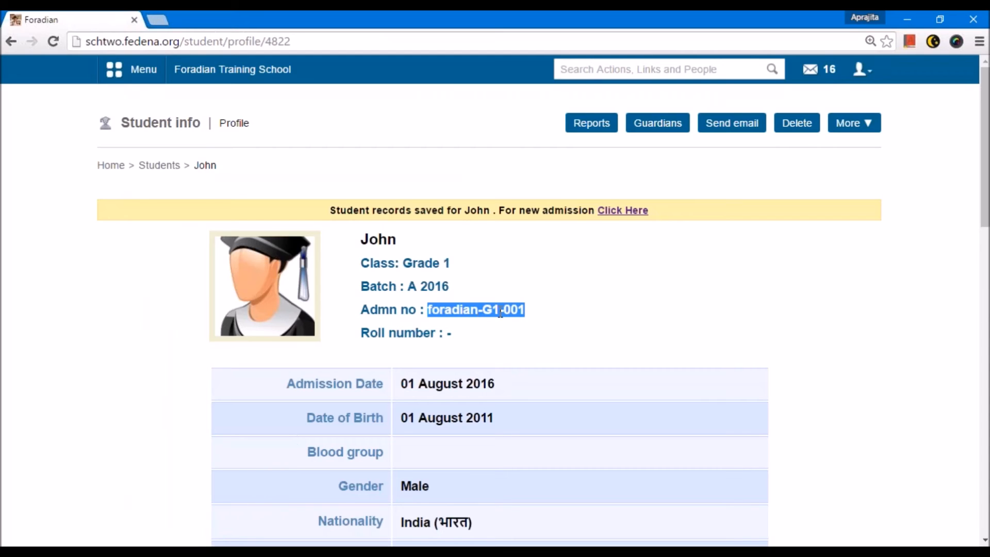
click(535, 317)
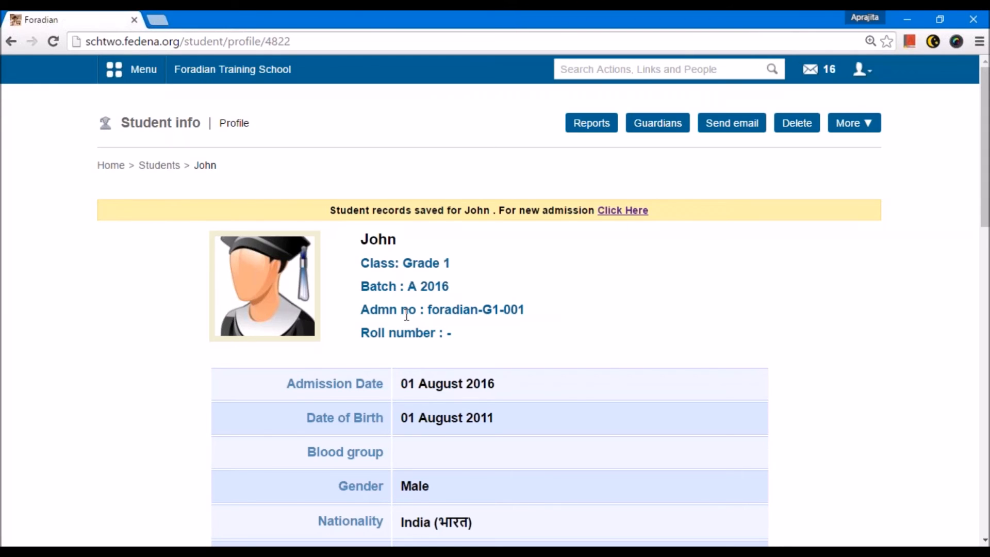
scroll(406, 315, down, 3)
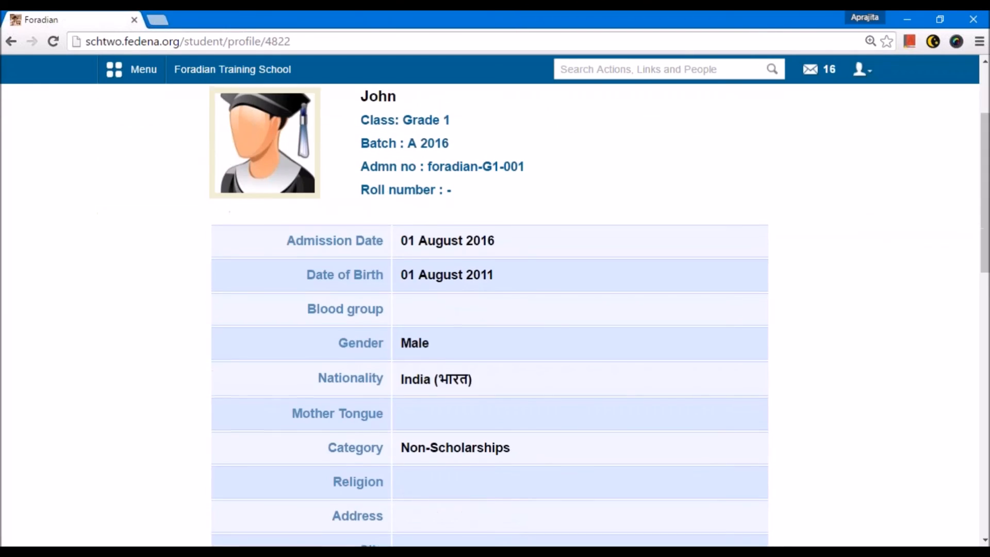
scroll(170, 108, up, 3)
Step: Open the Reports Center and view the report of all batches
click(135, 71)
click(425, 108)
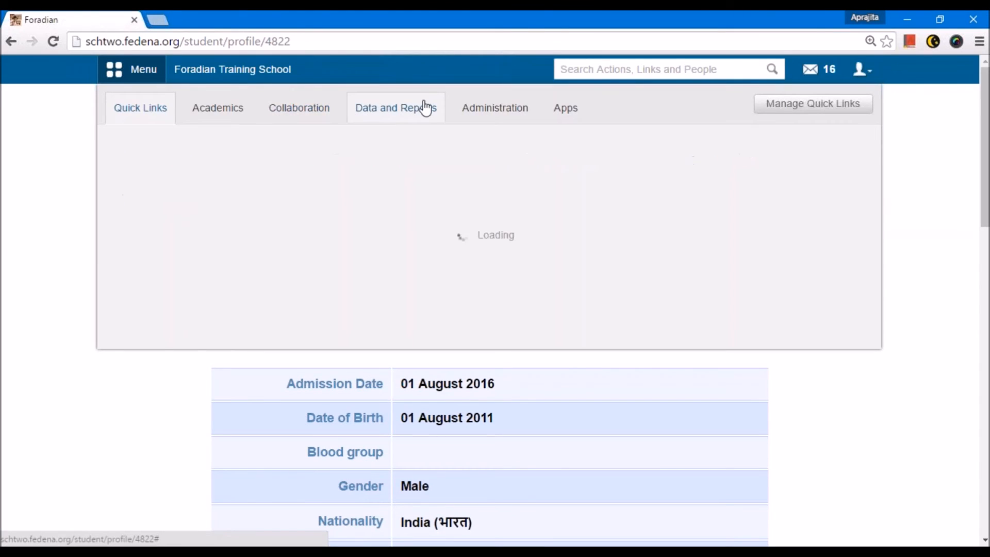
mouse_move(172, 208)
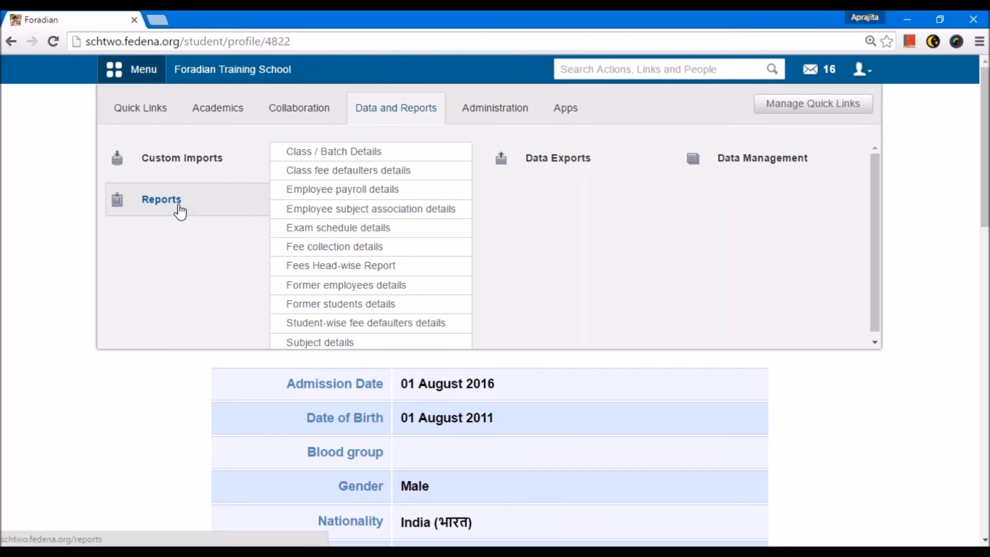
click(180, 211)
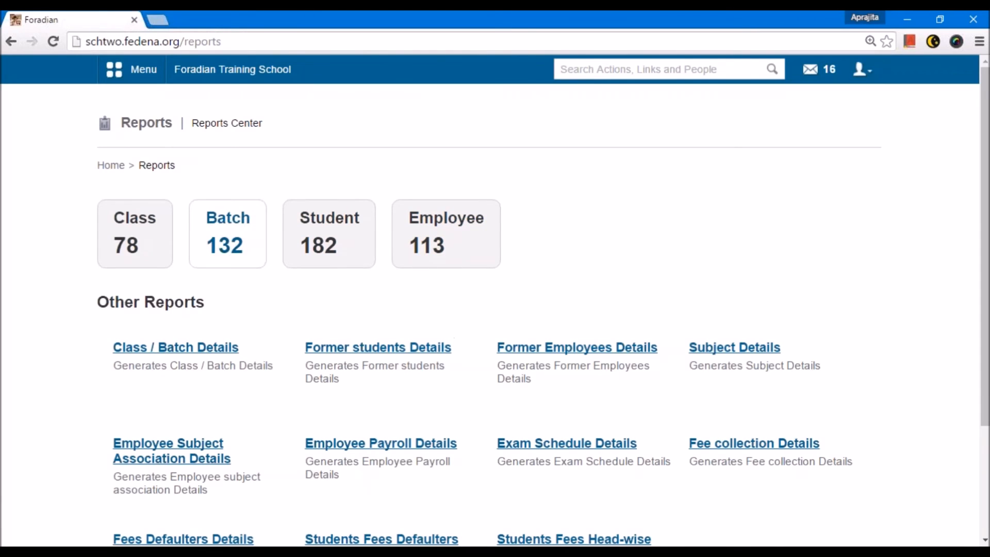
click(224, 246)
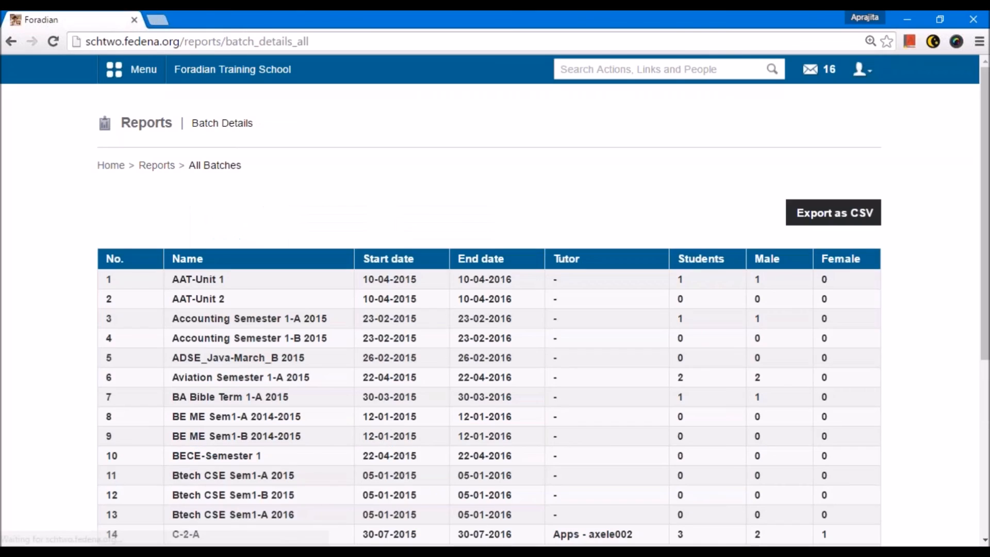
Step: Page through the batch report to the Grade 1 batch A 2016 and view its student list
scroll(243, 281, down, 5)
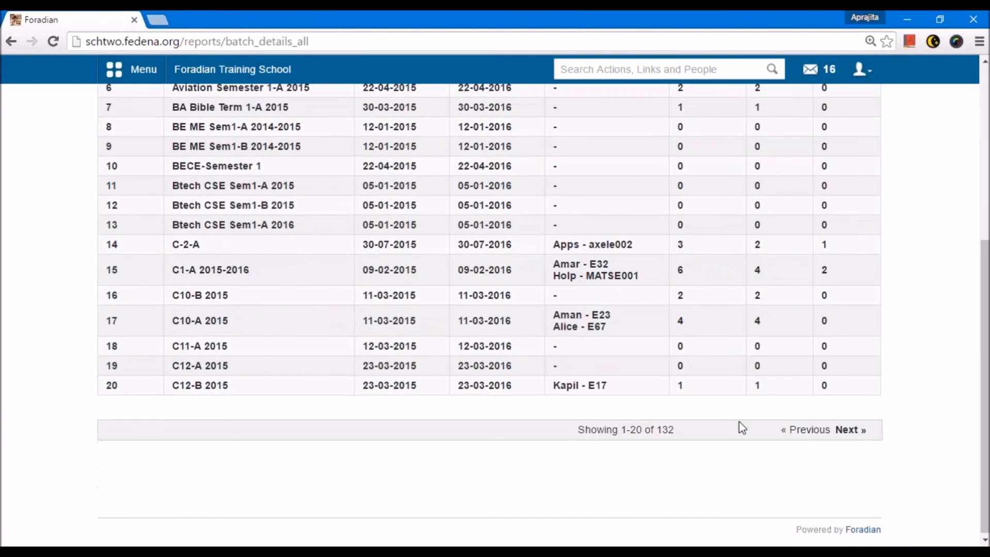
click(849, 433)
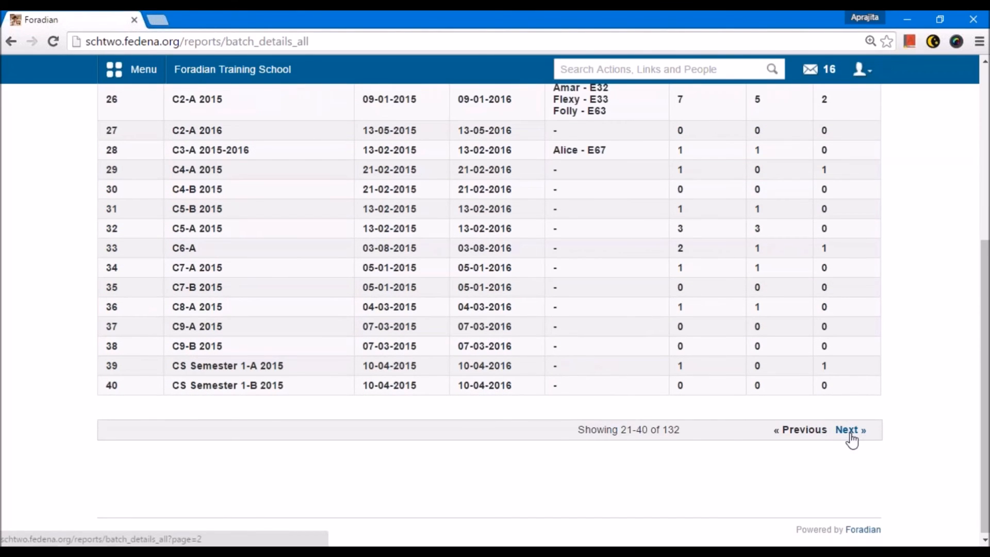
click(849, 432)
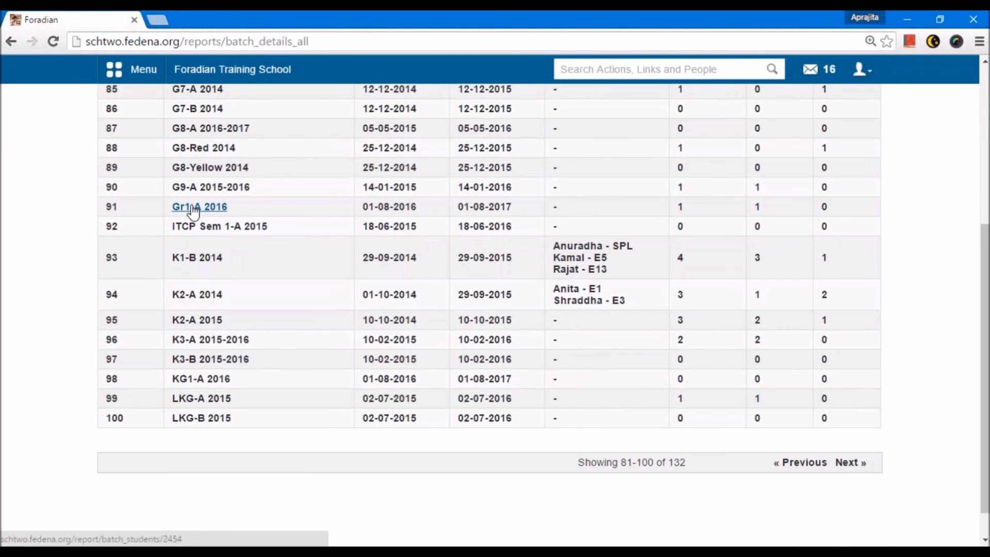
click(199, 206)
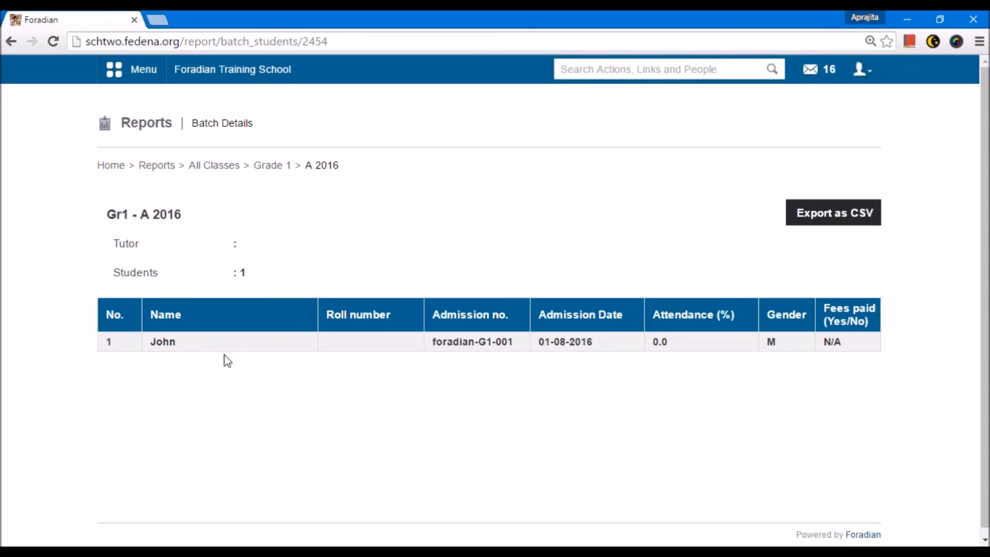
drag(181, 219, 89, 205)
click(89, 205)
Step: Open a new student admission form to view its prefilled admission number
click(116, 70)
click(211, 108)
mouse_move(206, 277)
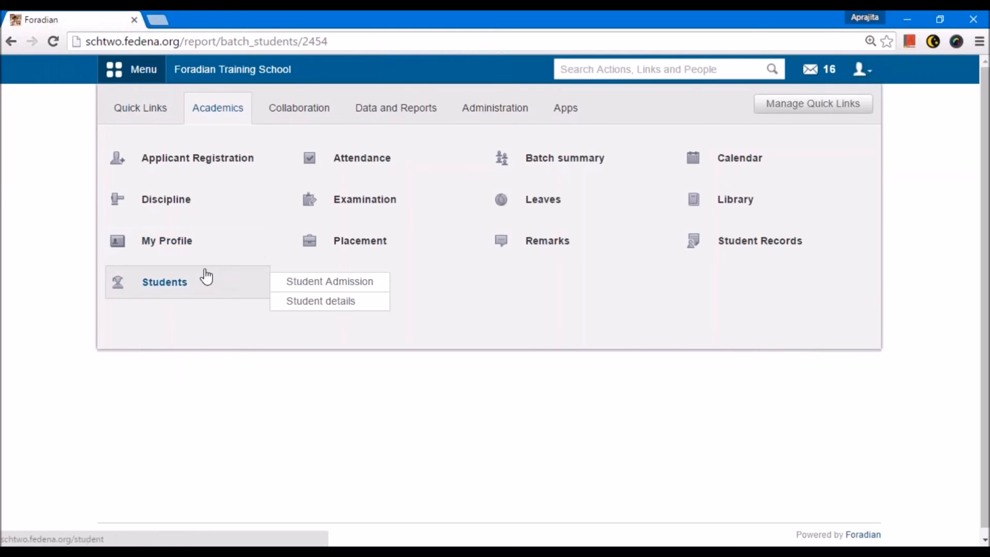
click(318, 290)
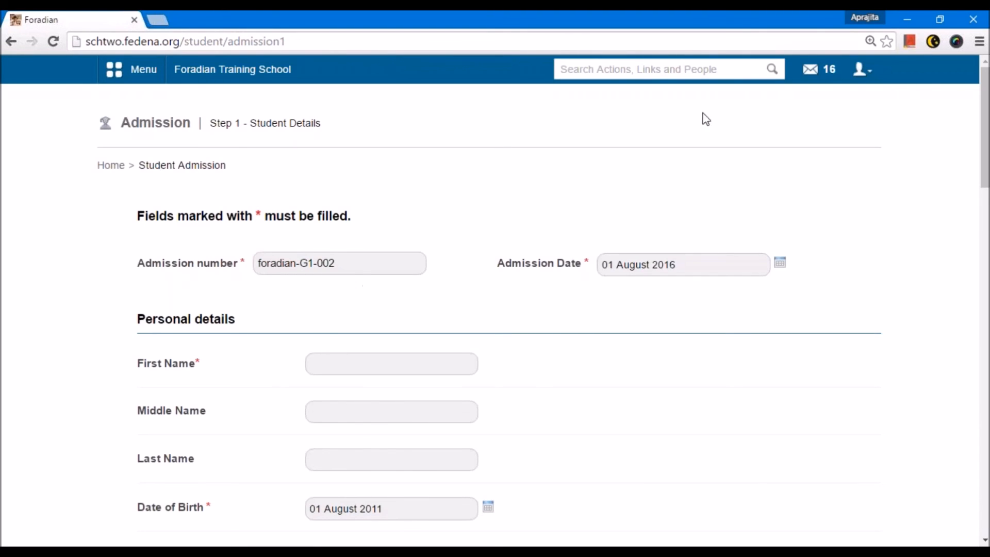
Step: Log out of the admin account and log in as the new student with the admission number as username and the account password
click(861, 77)
click(800, 132)
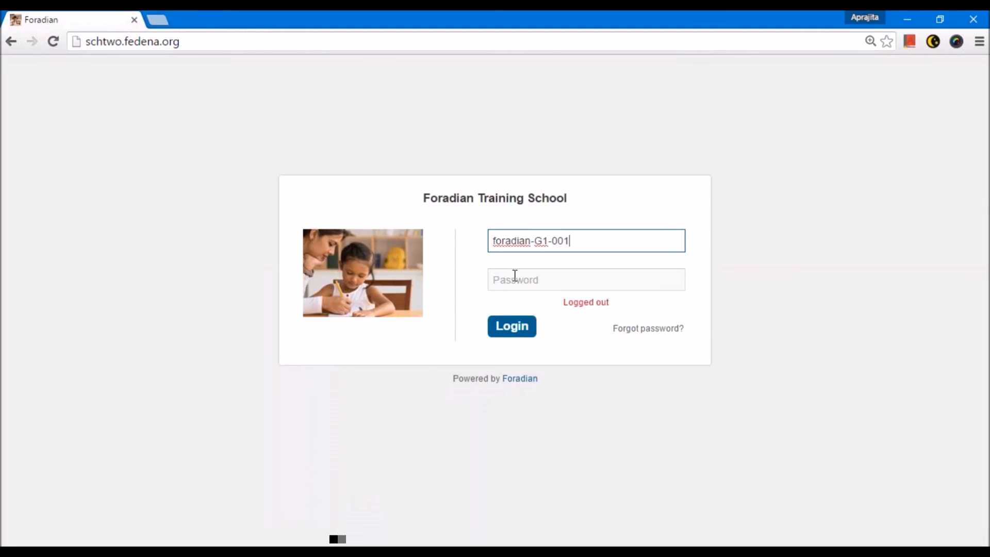
click(515, 278)
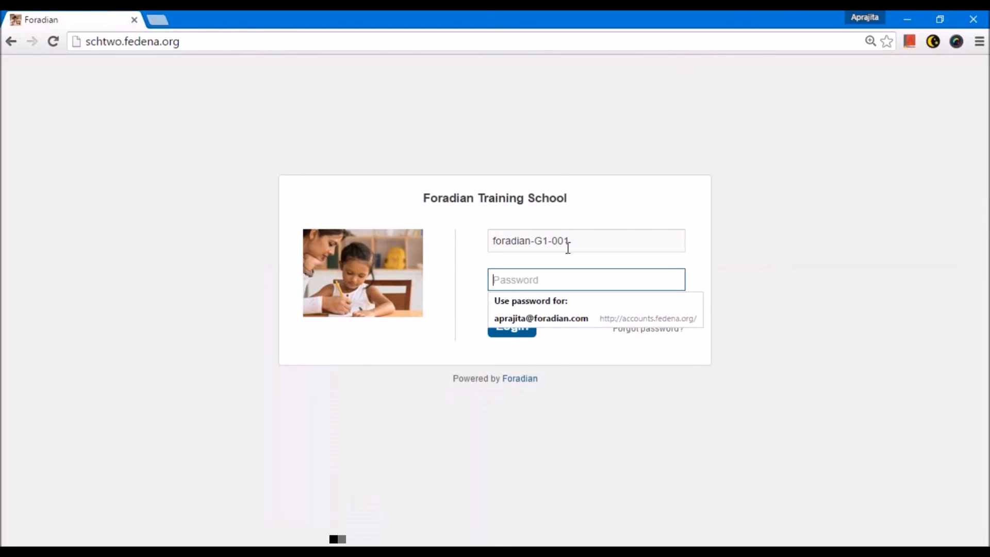
key(ctrl+v)
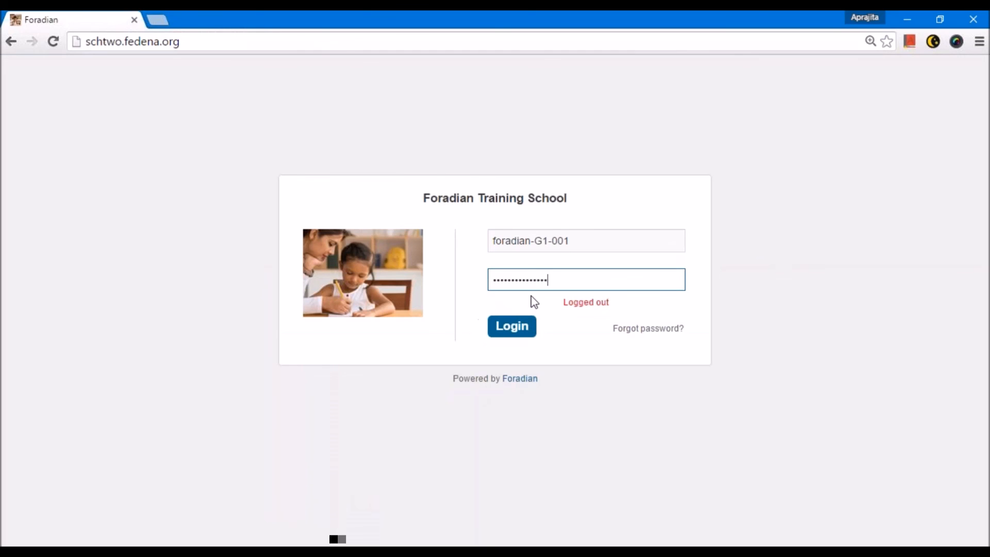
text(***)
click(515, 327)
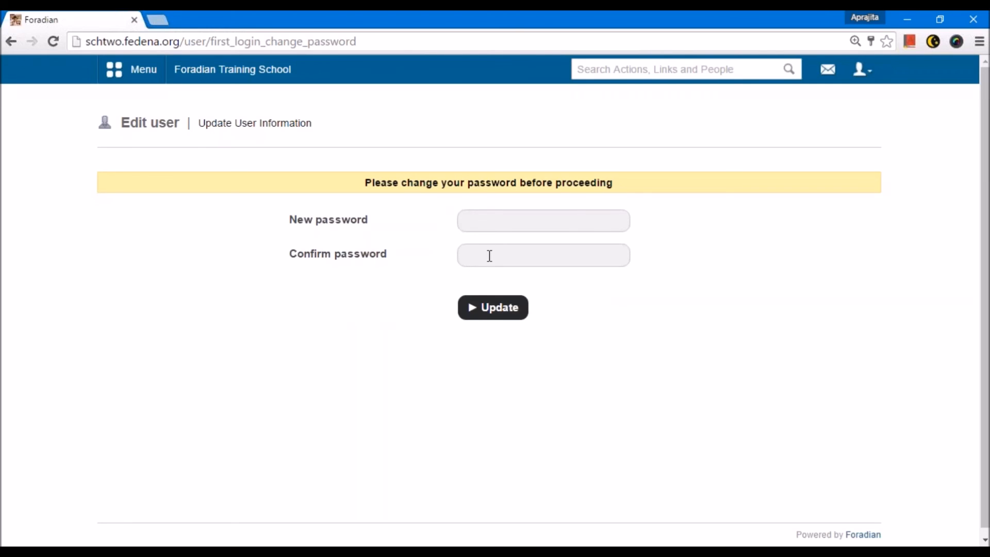
Step: Log out of the student account and try to log in as admin with the account password
click(860, 69)
click(828, 138)
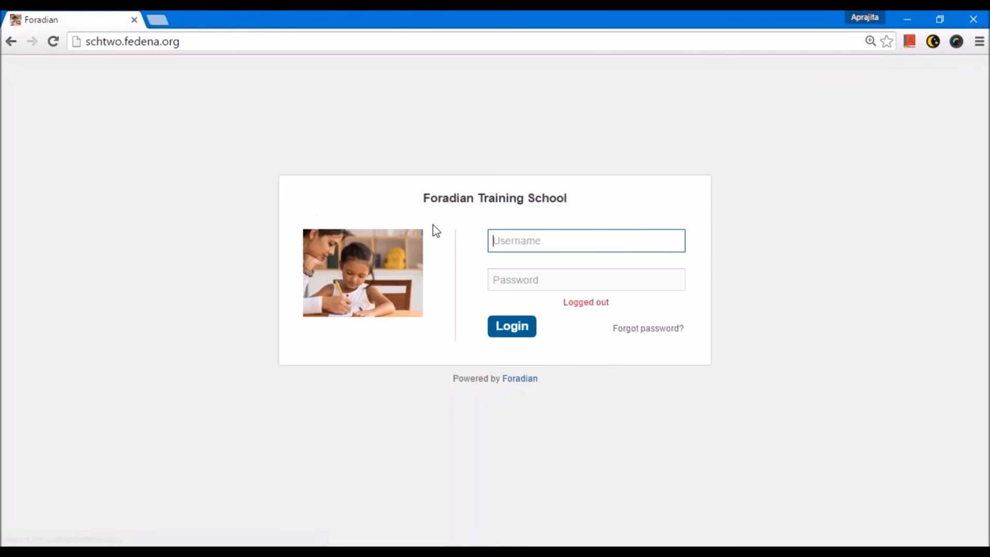
text(admin)
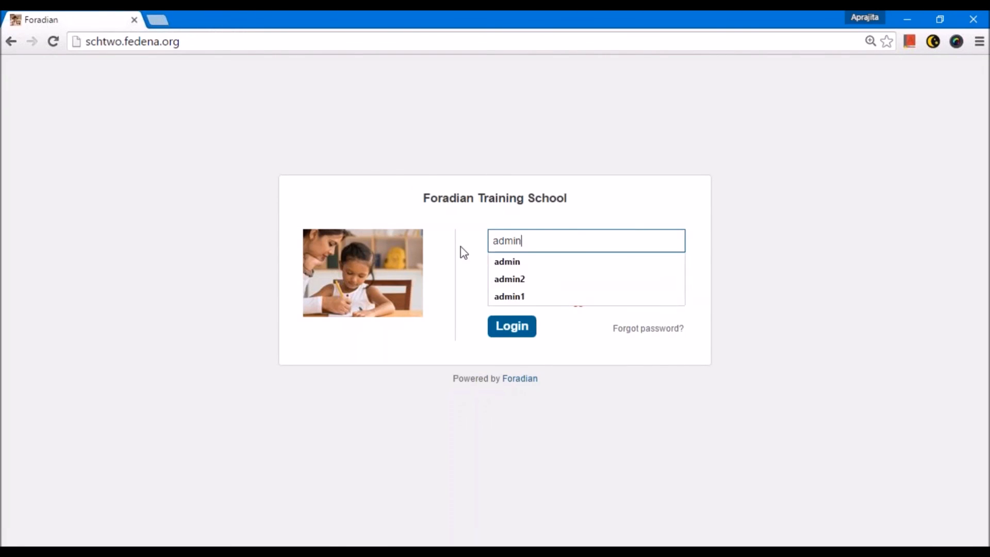
key(Tab)
text(••••••••)
key(Return)
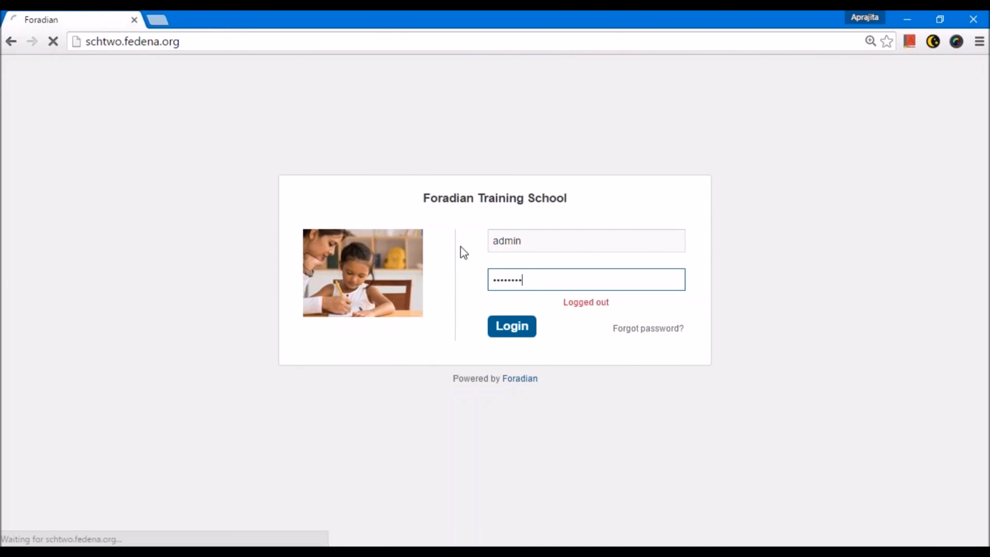
Step: Re-enter the account password for the admin user and log in
drag(558, 297, 451, 287)
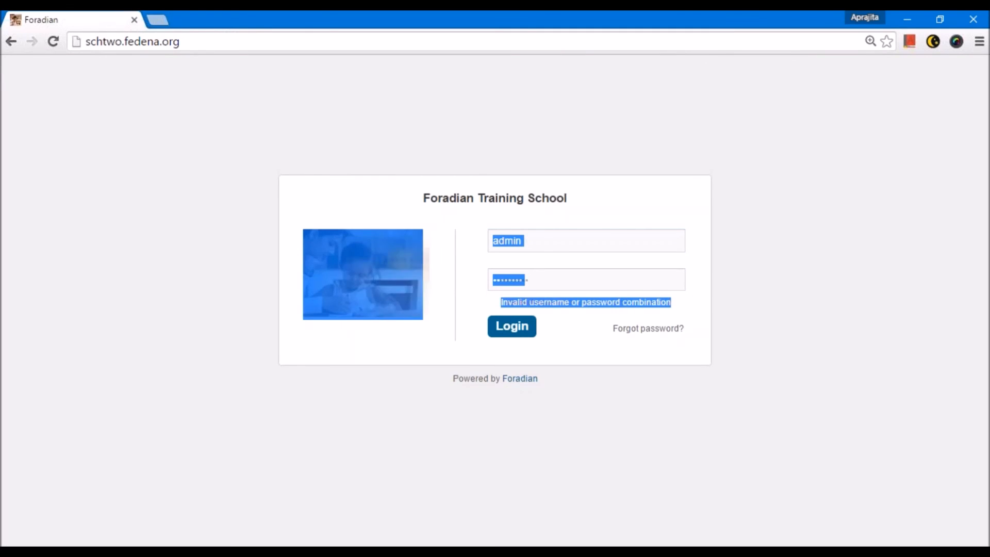
click(533, 281)
key(Return)
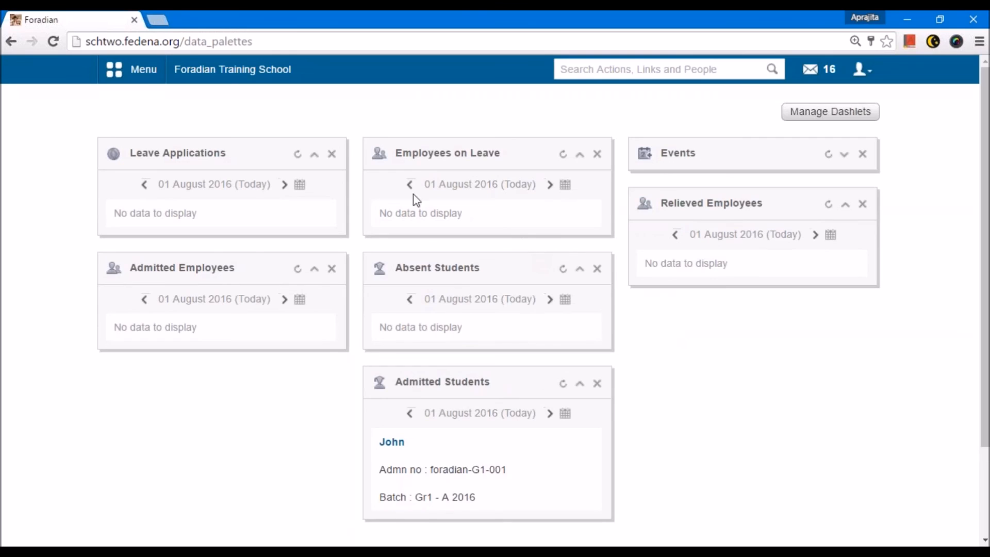
Step: View the available data and report modules, then bring up the Academics modules
click(132, 70)
click(396, 108)
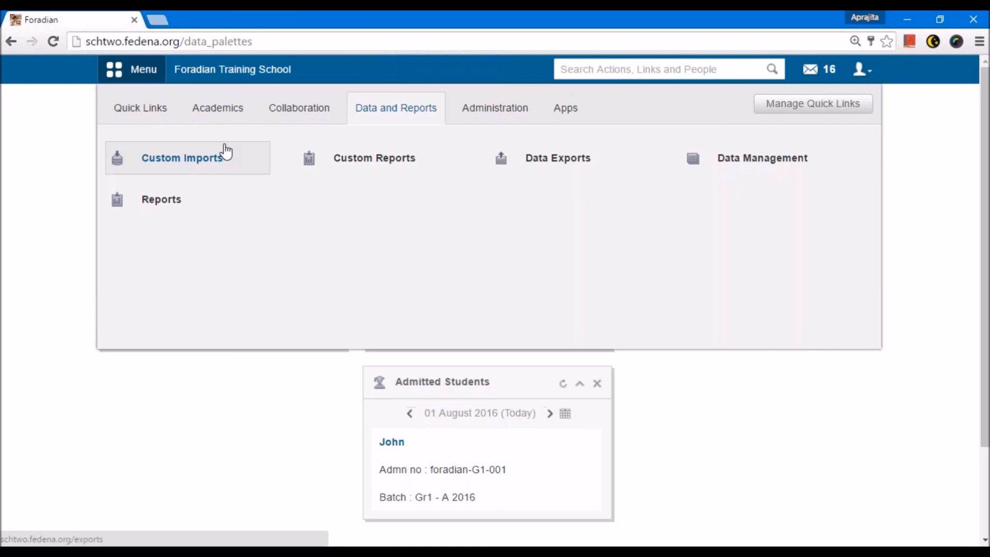
click(232, 126)
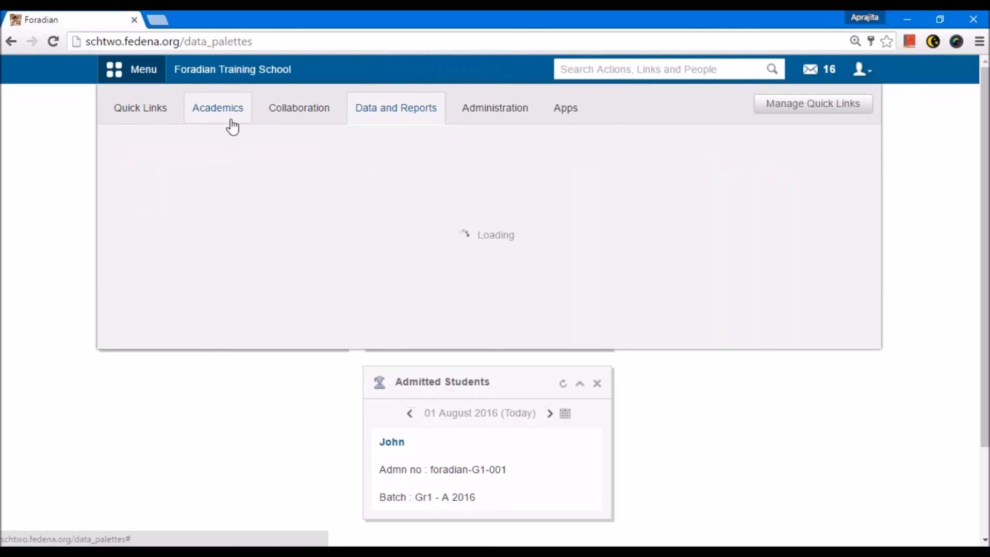